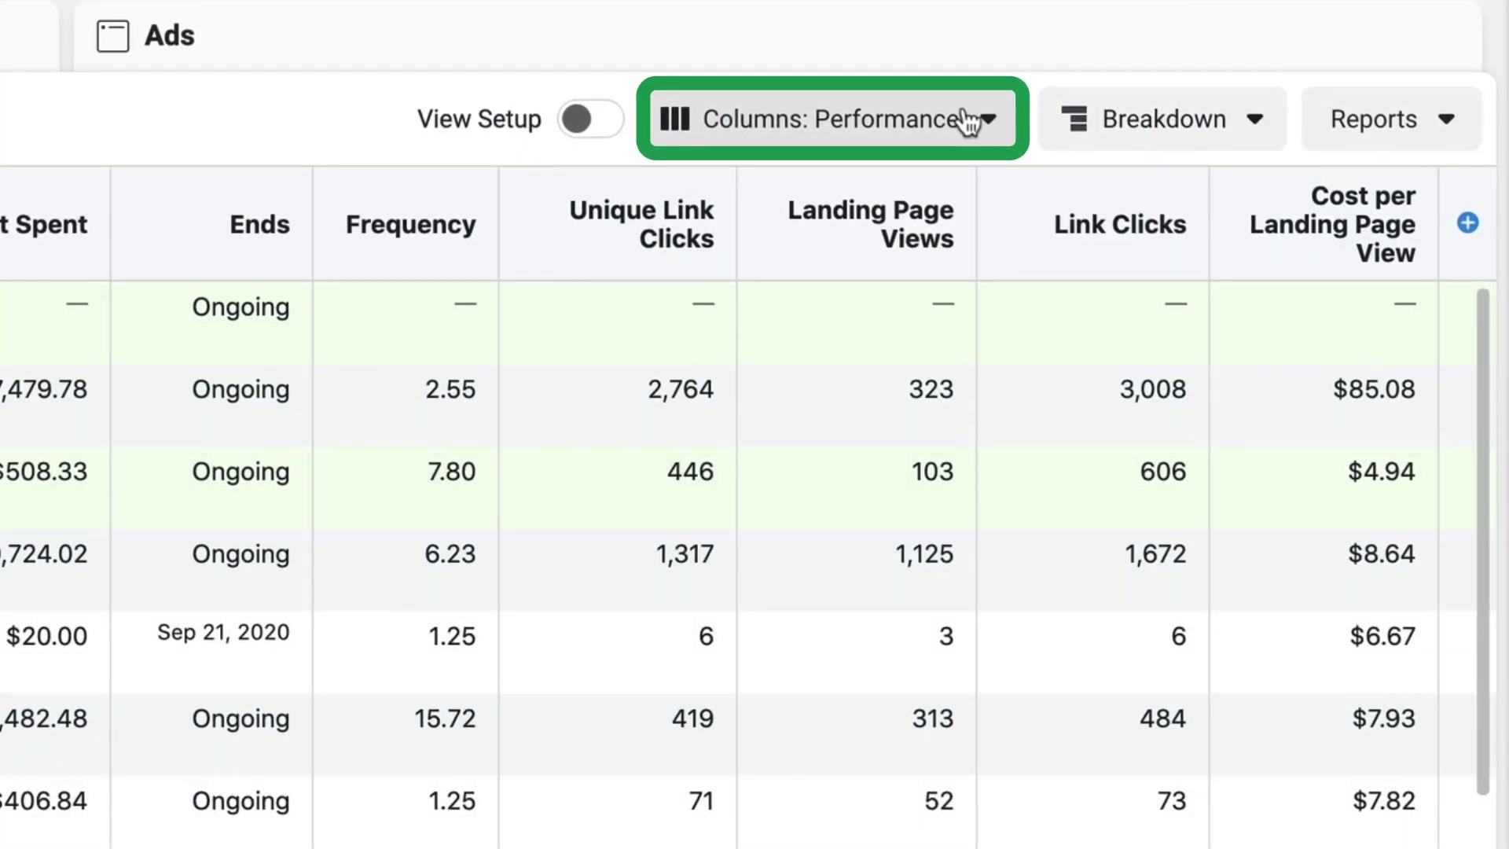
# Open the Columns: Performance preset list above the ads table.
pyautogui.click(969, 122)
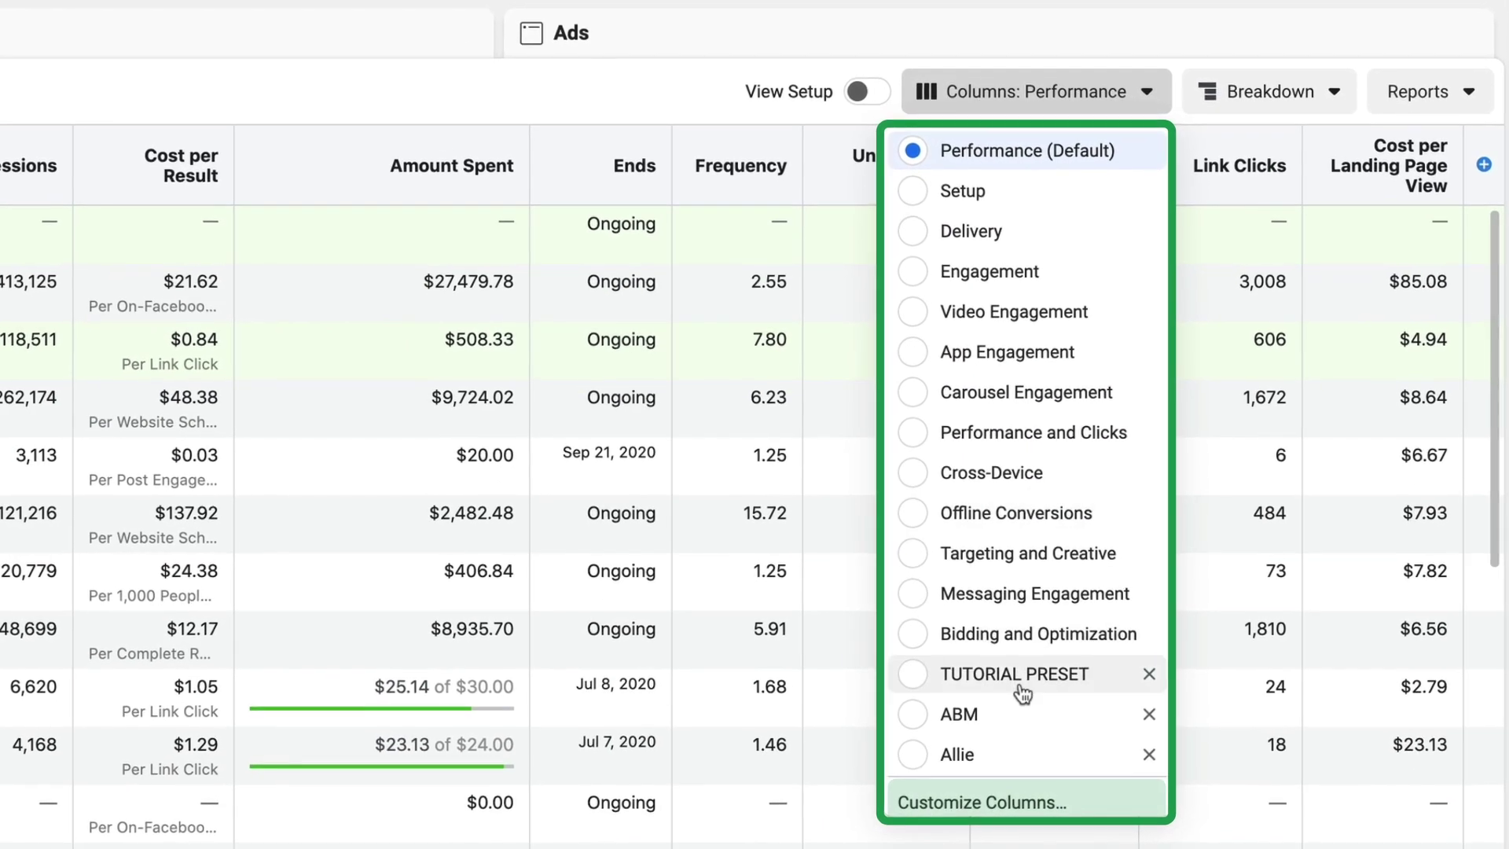
# Open Customize Columns and look over the selected-columns list.
pyautogui.click(983, 801)
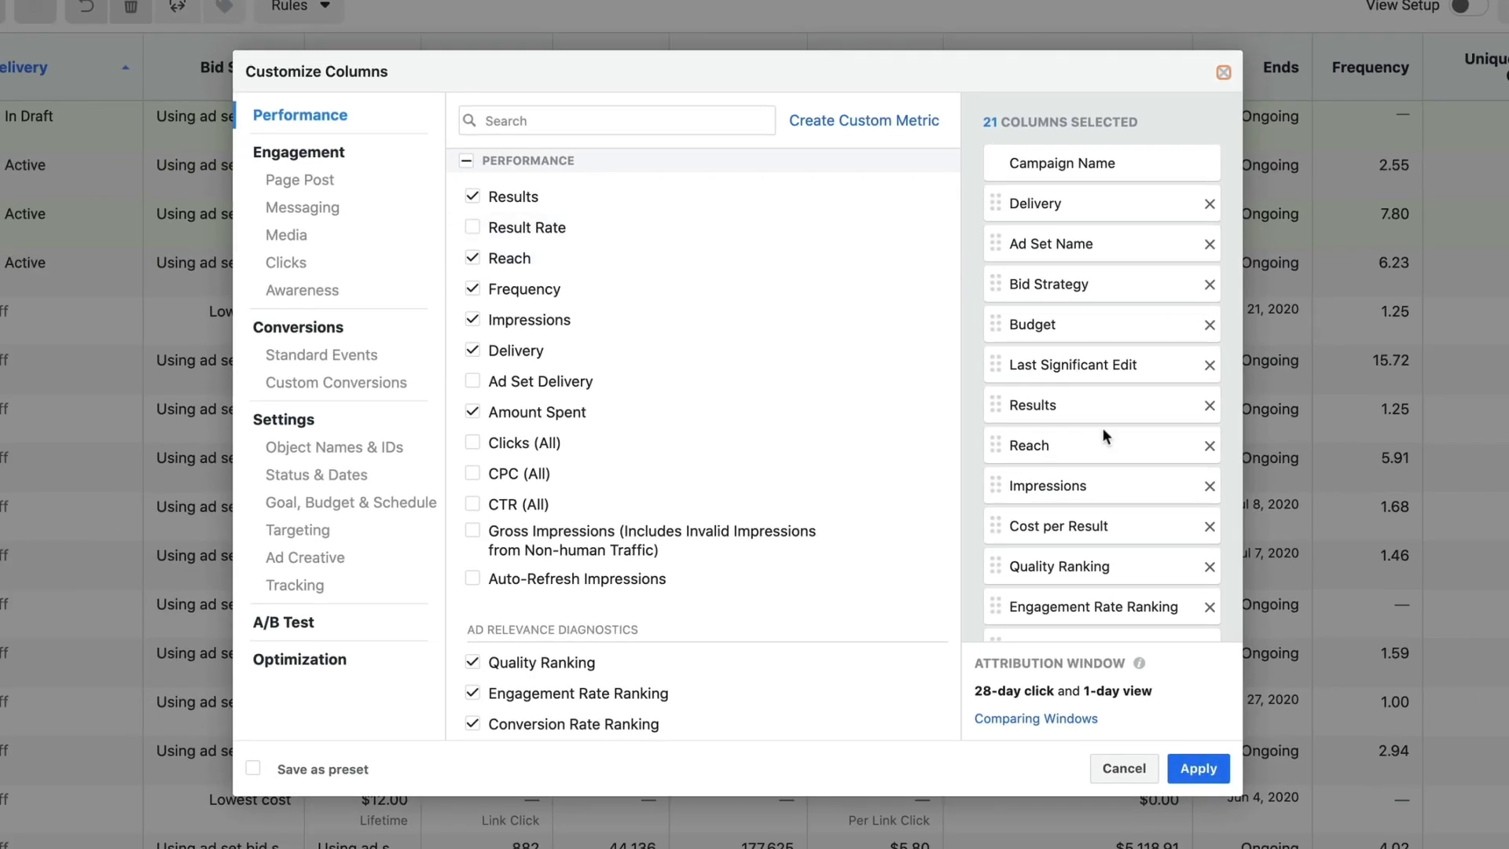
pyautogui.scroll(-5, 525, 566)
pyautogui.scroll(5, 525, 566)
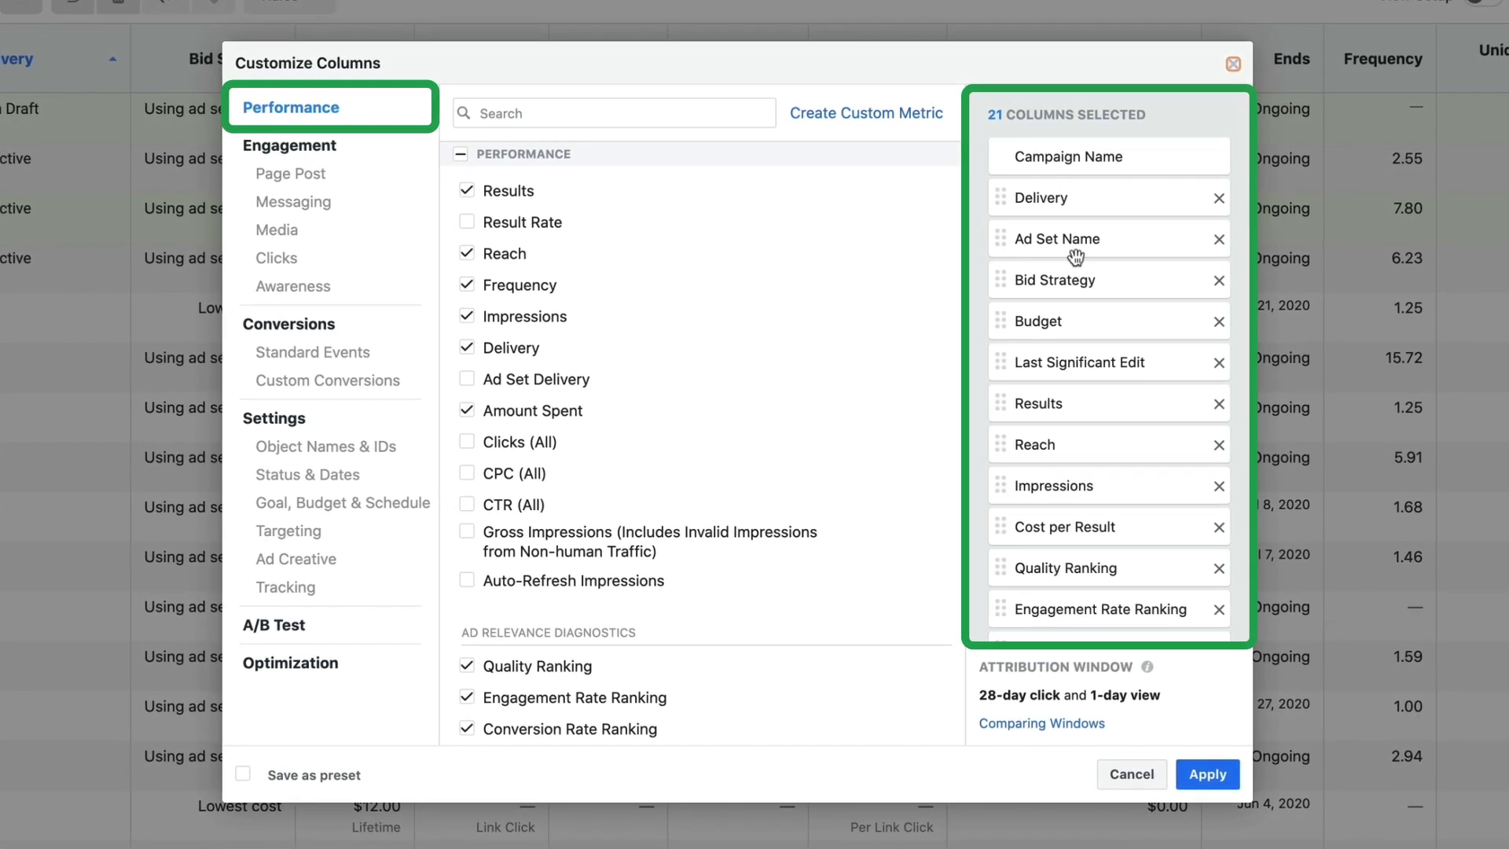
pyautogui.scroll(-5, 1075, 256)
pyautogui.scroll(5, 1075, 256)
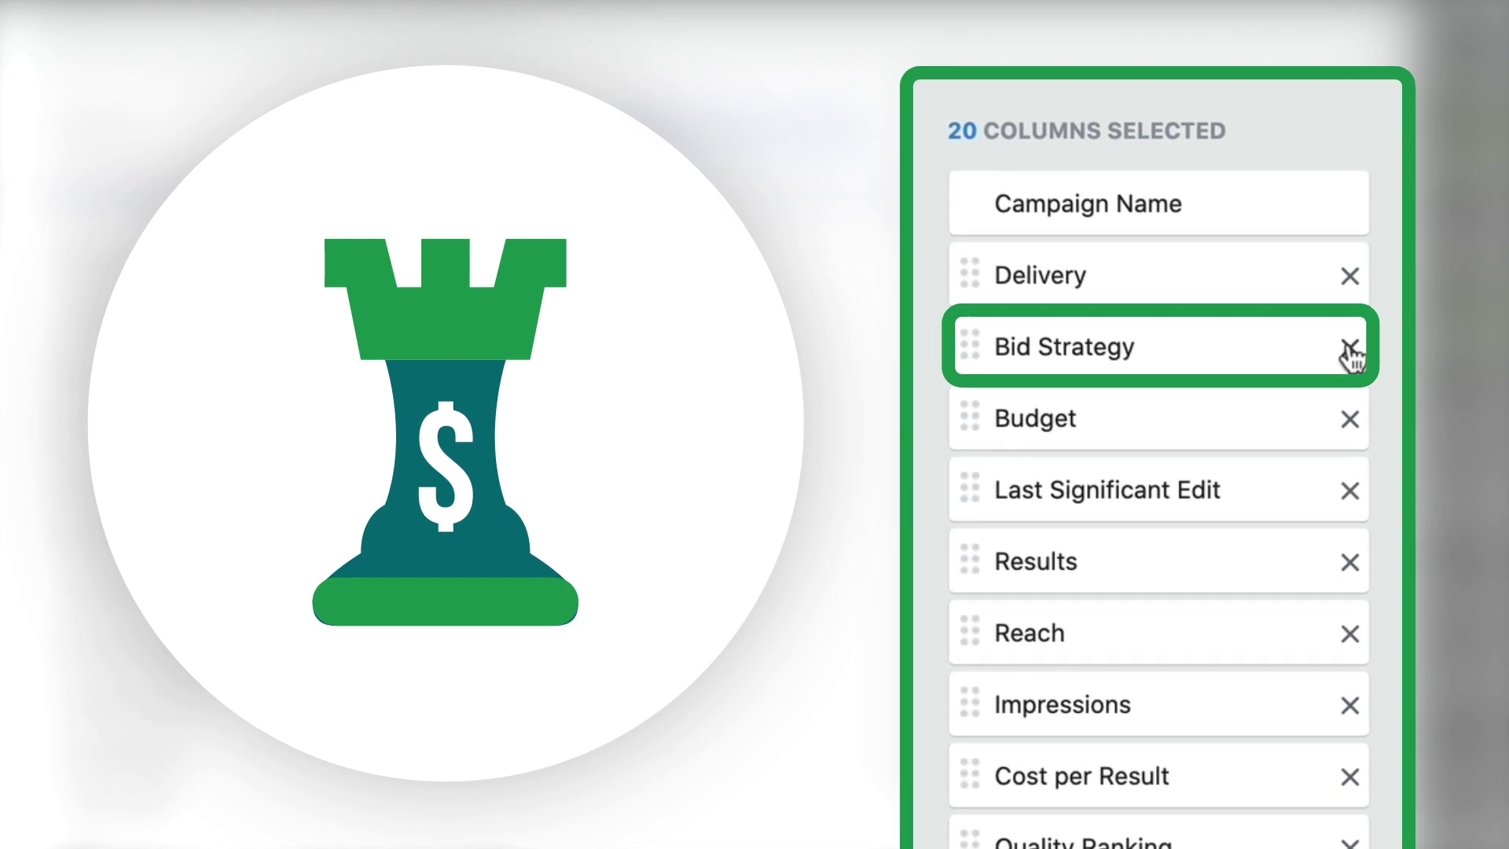
# Remove Bid Strategy and Last Significant Edit, and move Cost per Result right after Results.
pyautogui.click(1352, 345)
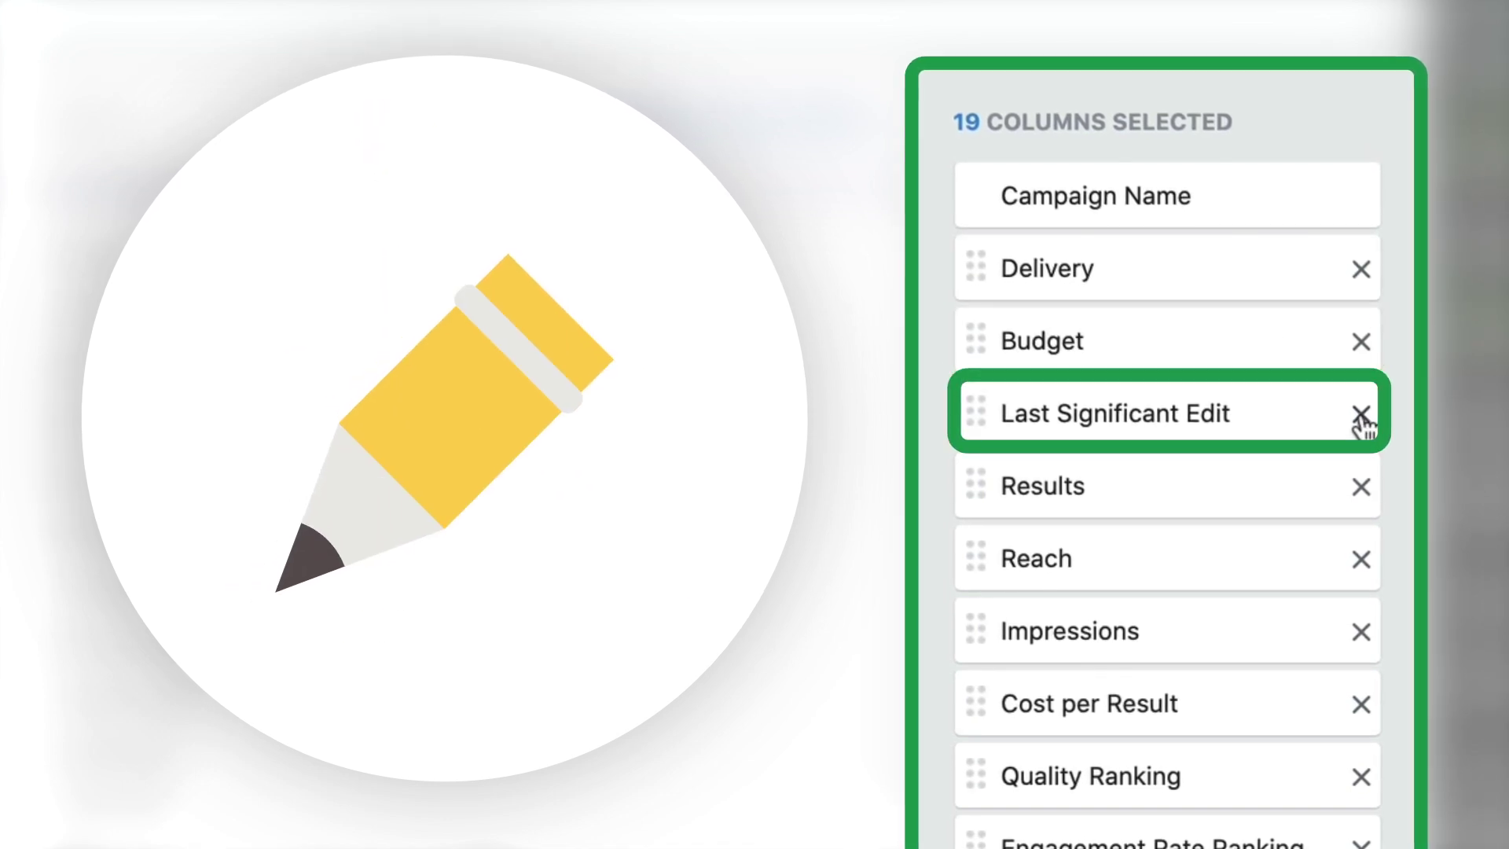
pyautogui.click(1362, 414)
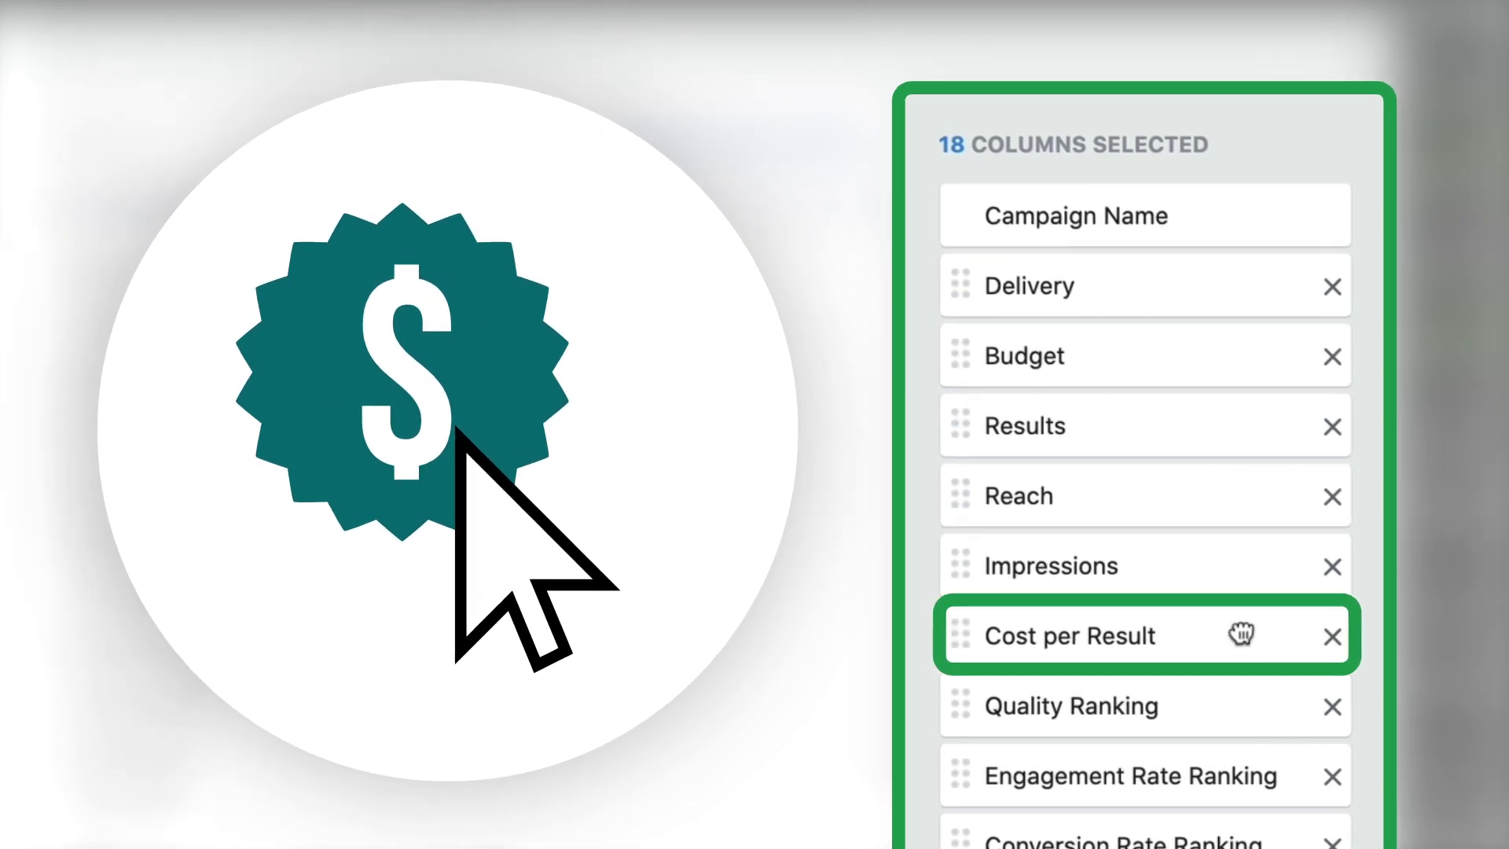
pyautogui.moveTo(1242, 633); pyautogui.dragTo(1248, 476)
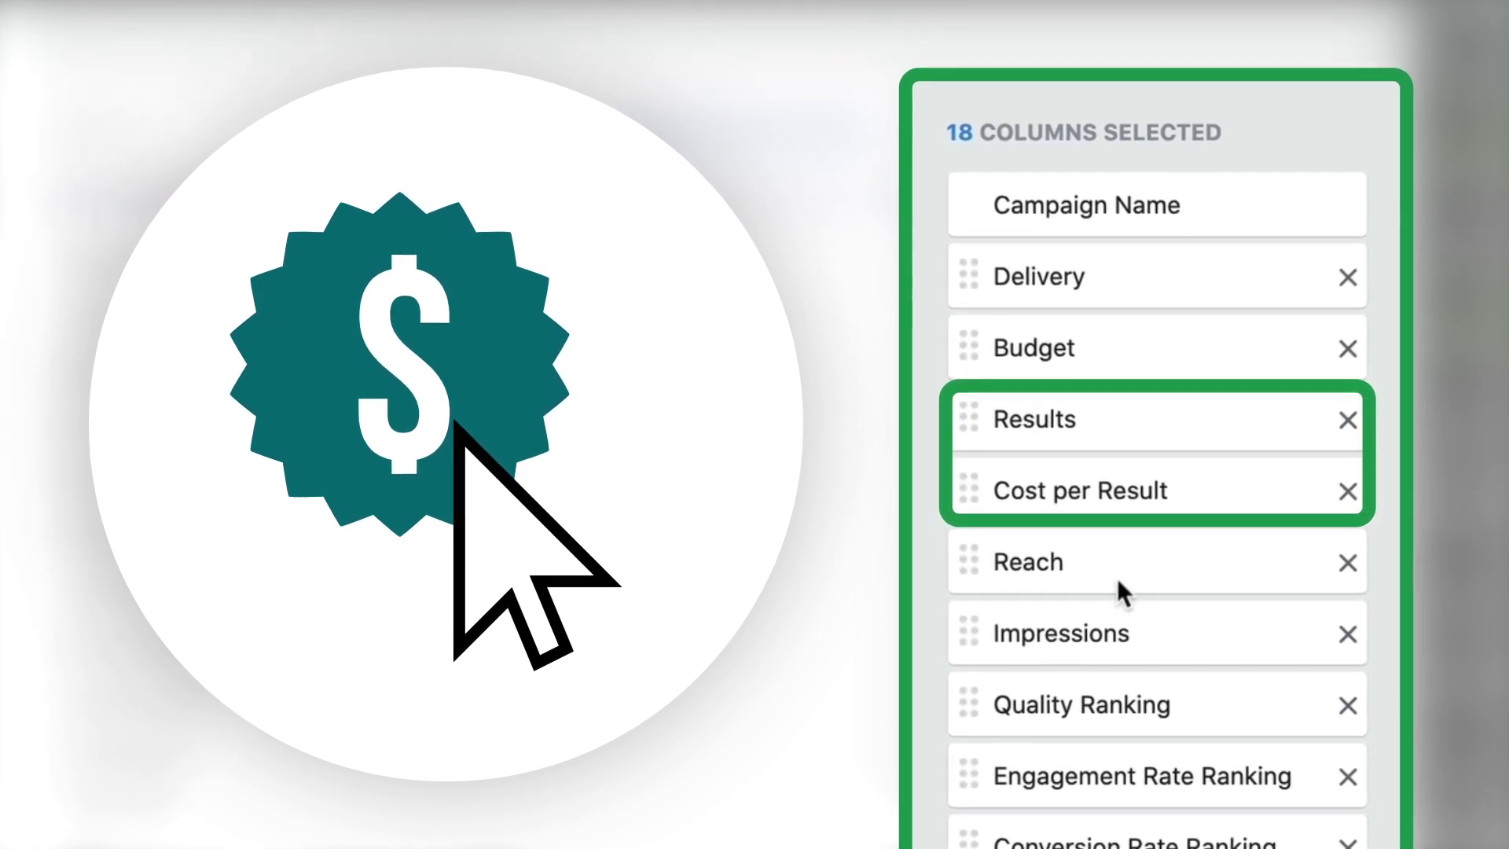
pyautogui.scroll(-3, 1135, 566)
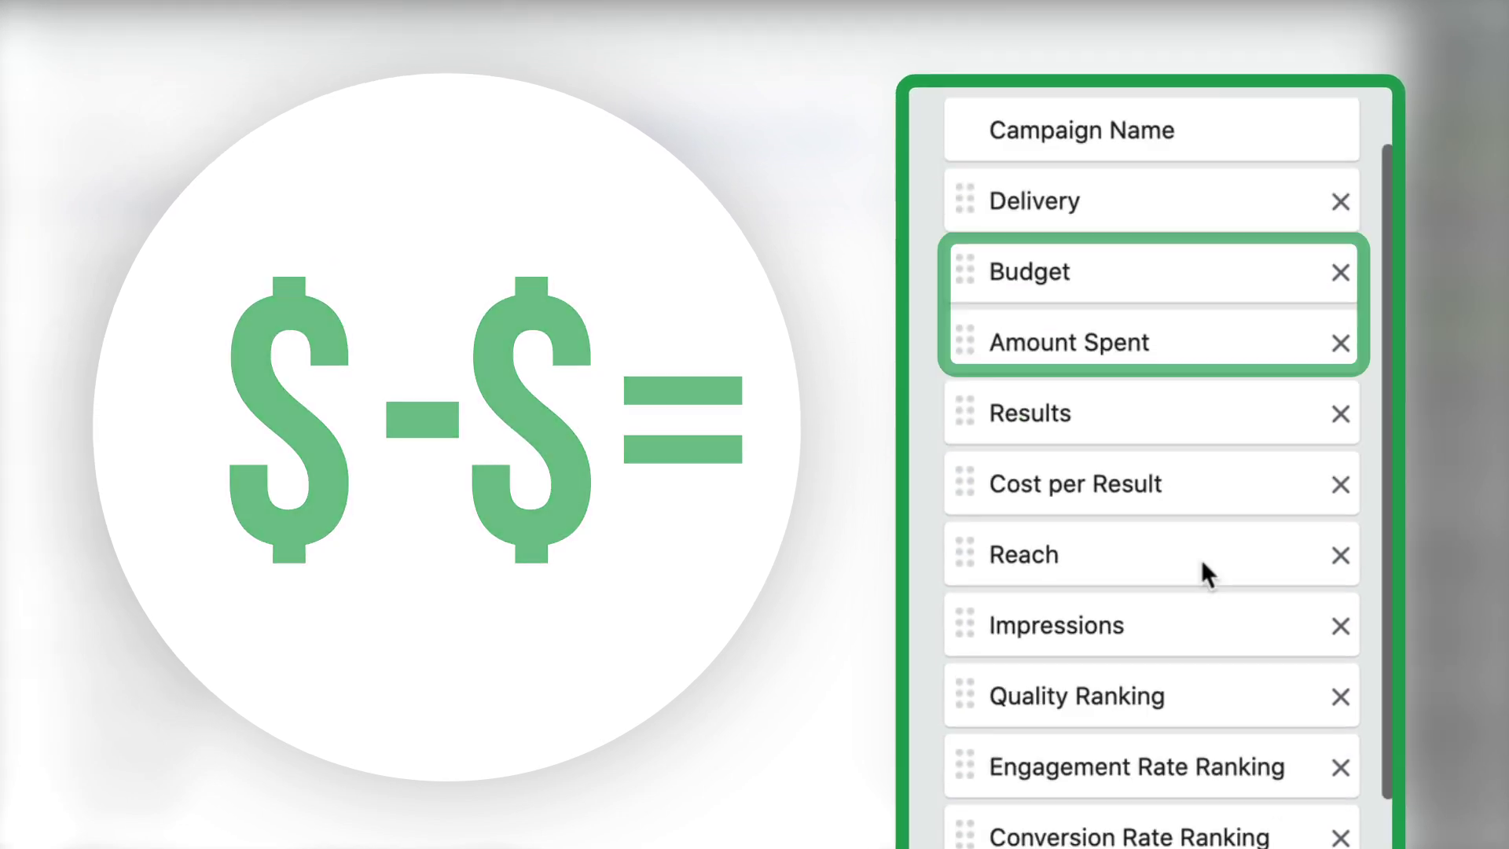
# Scroll the selected-columns list to review the order around Budget and Reach.
pyautogui.scroll(-5, 1201, 558)
pyautogui.scroll(1, 1202, 566)
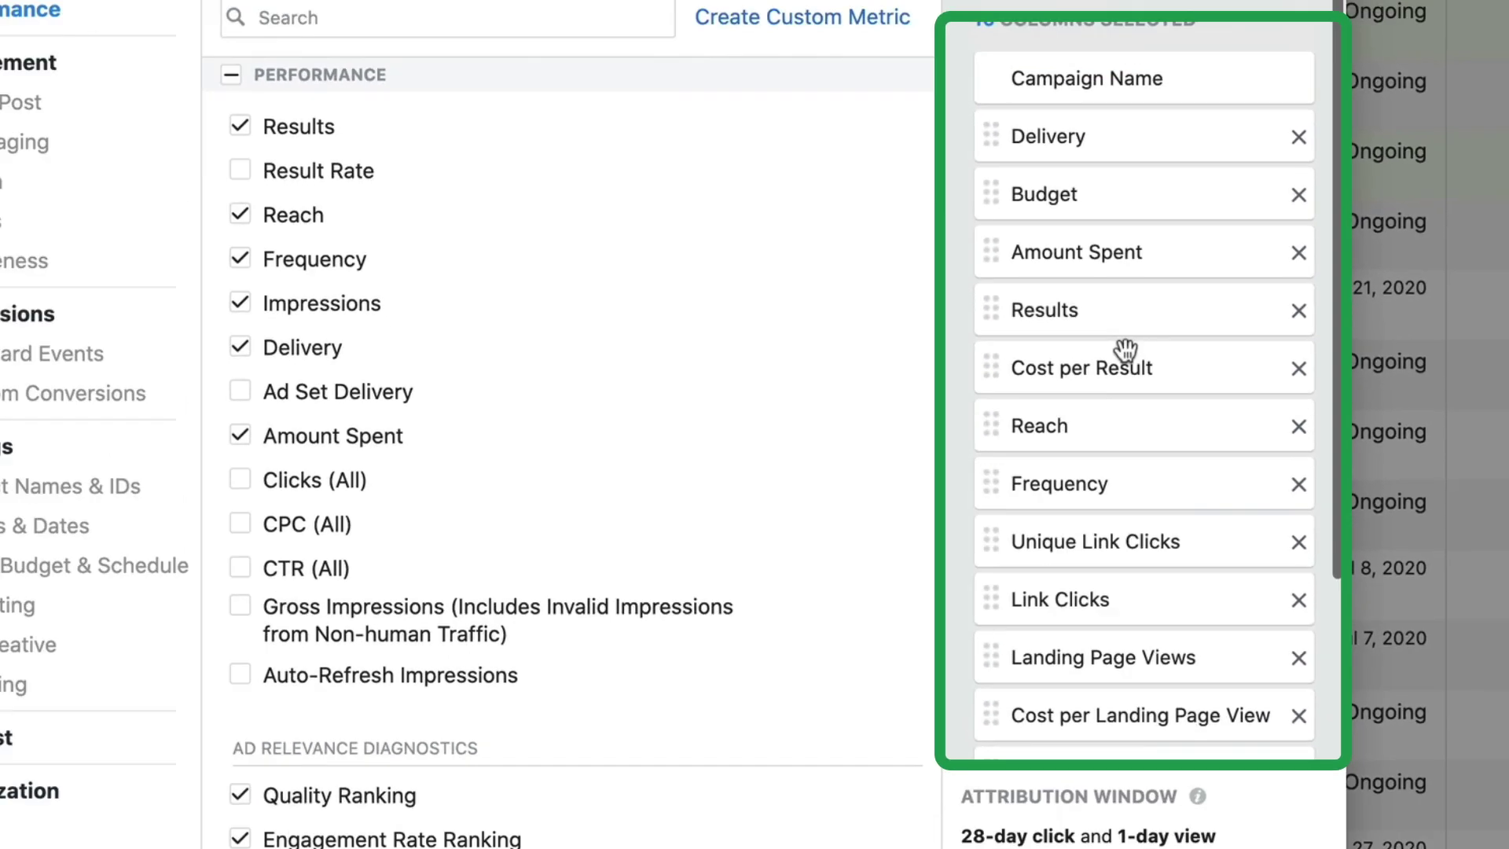
pyautogui.scroll(-3, 1125, 349)
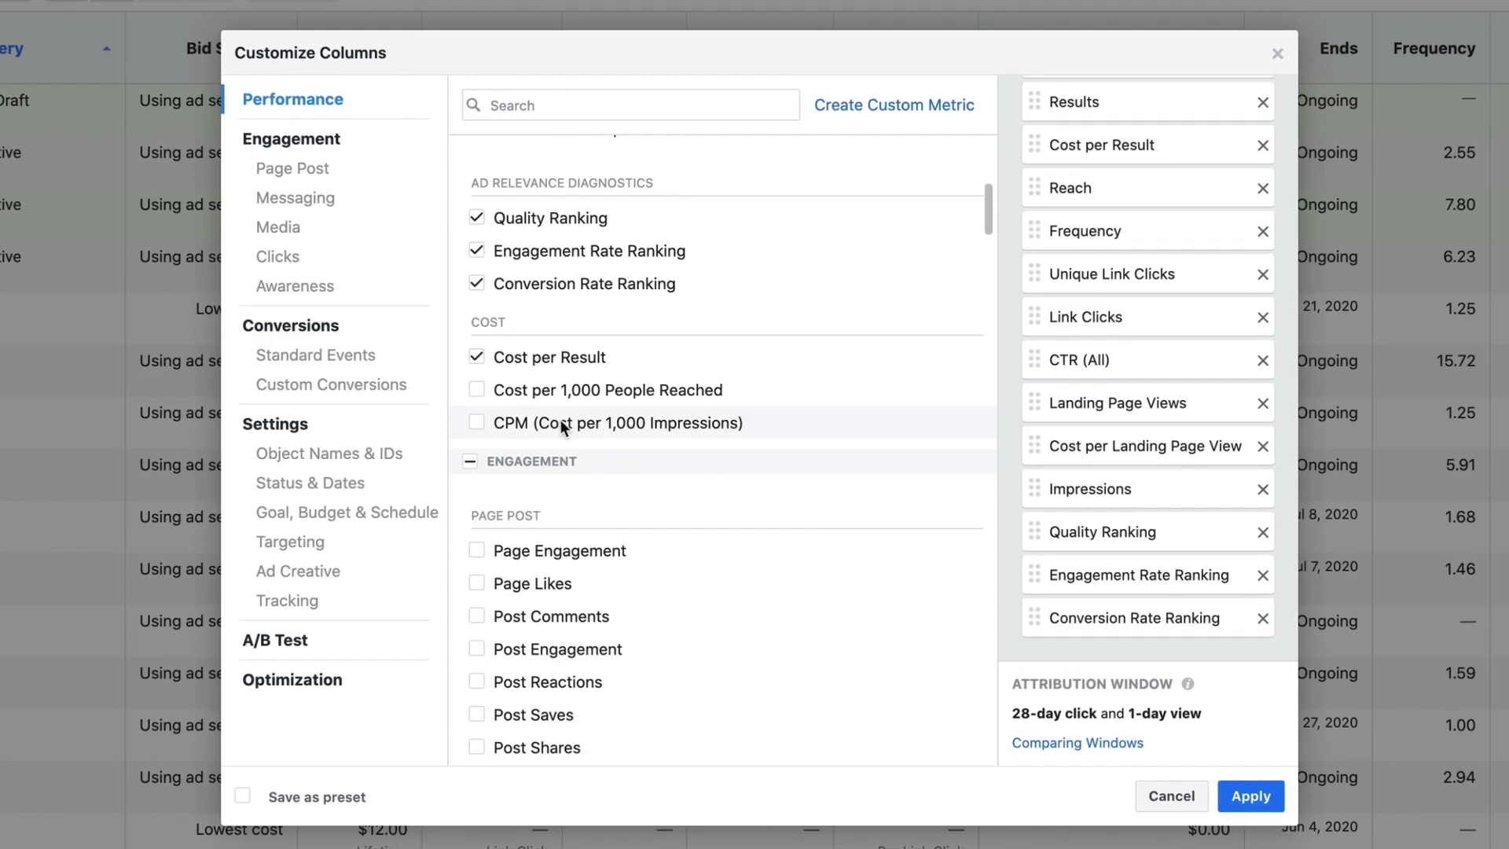
# Add the CPM (Cost per 1,000 Impressions) column and place it right after Reach.
pyautogui.click(628, 422)
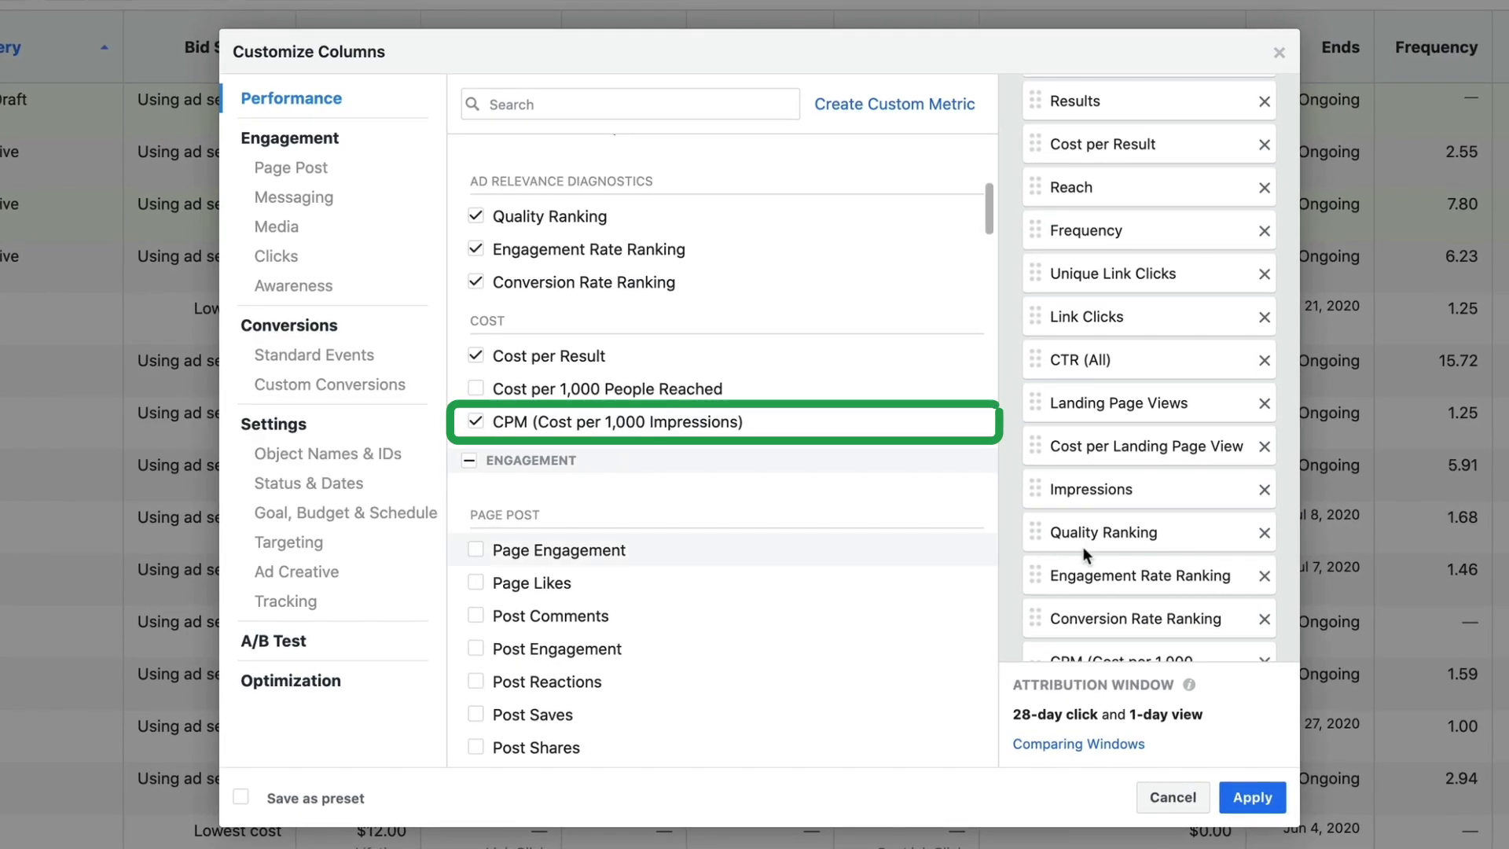
pyautogui.scroll(-2, 1082, 547)
pyautogui.moveTo(1155, 597); pyautogui.dragTo(1215, 352)
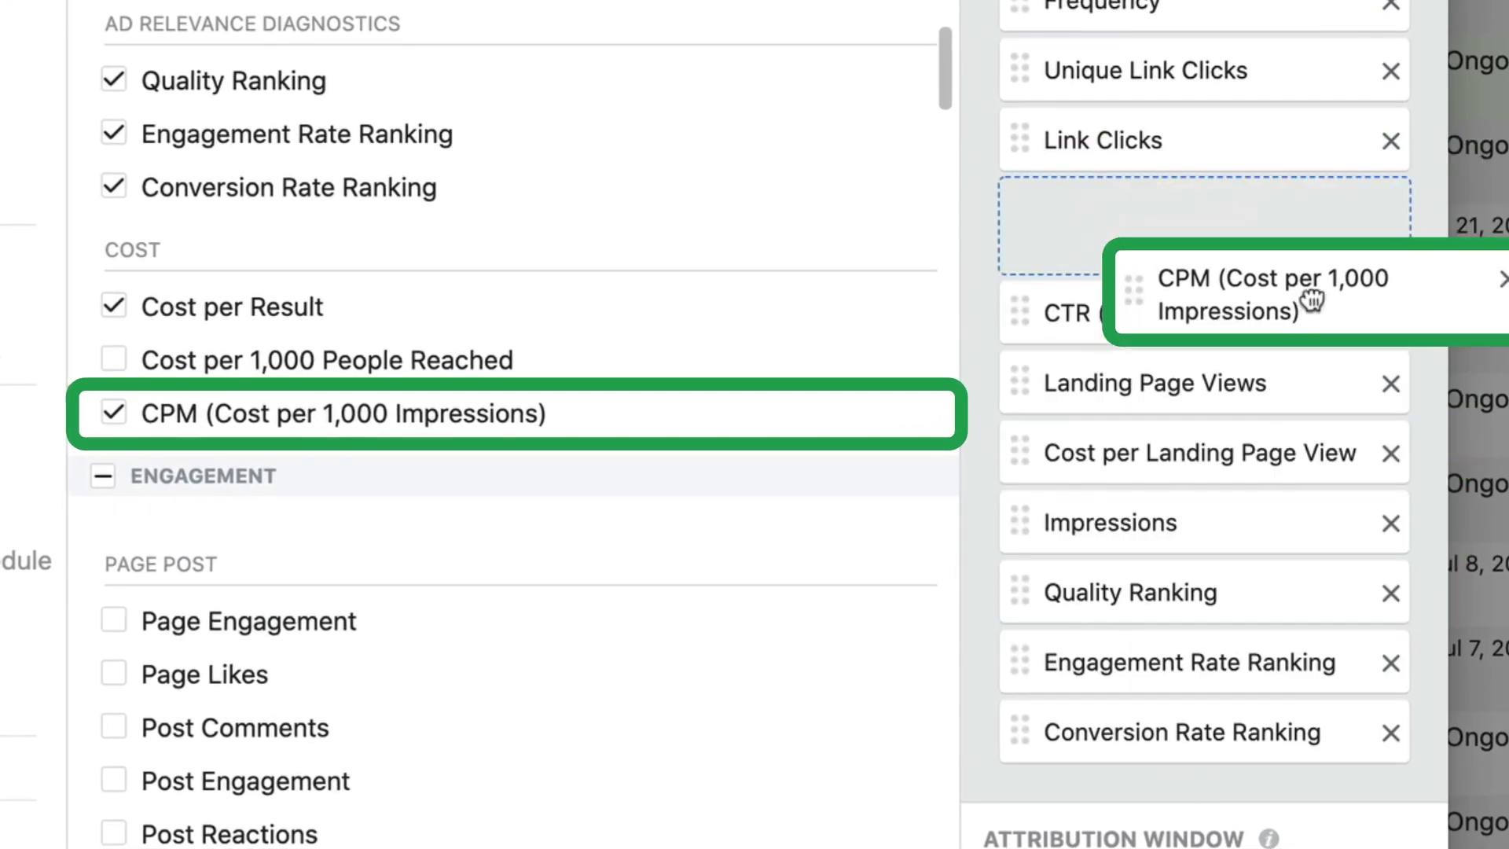
pyautogui.moveTo(1310, 300); pyautogui.dragTo(1242, 41)
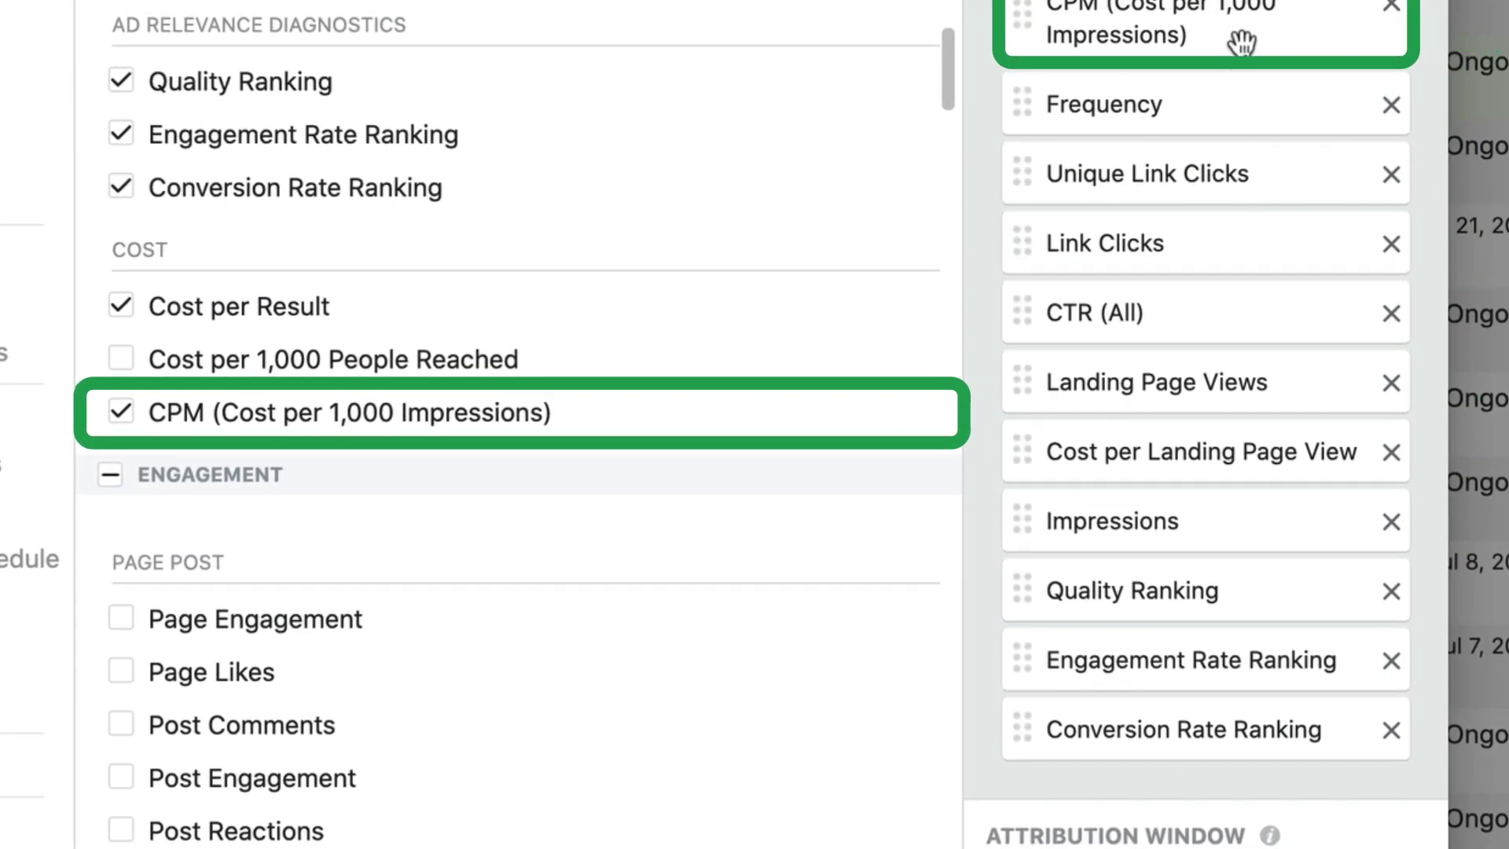
pyautogui.scroll(2, 1195, 84)
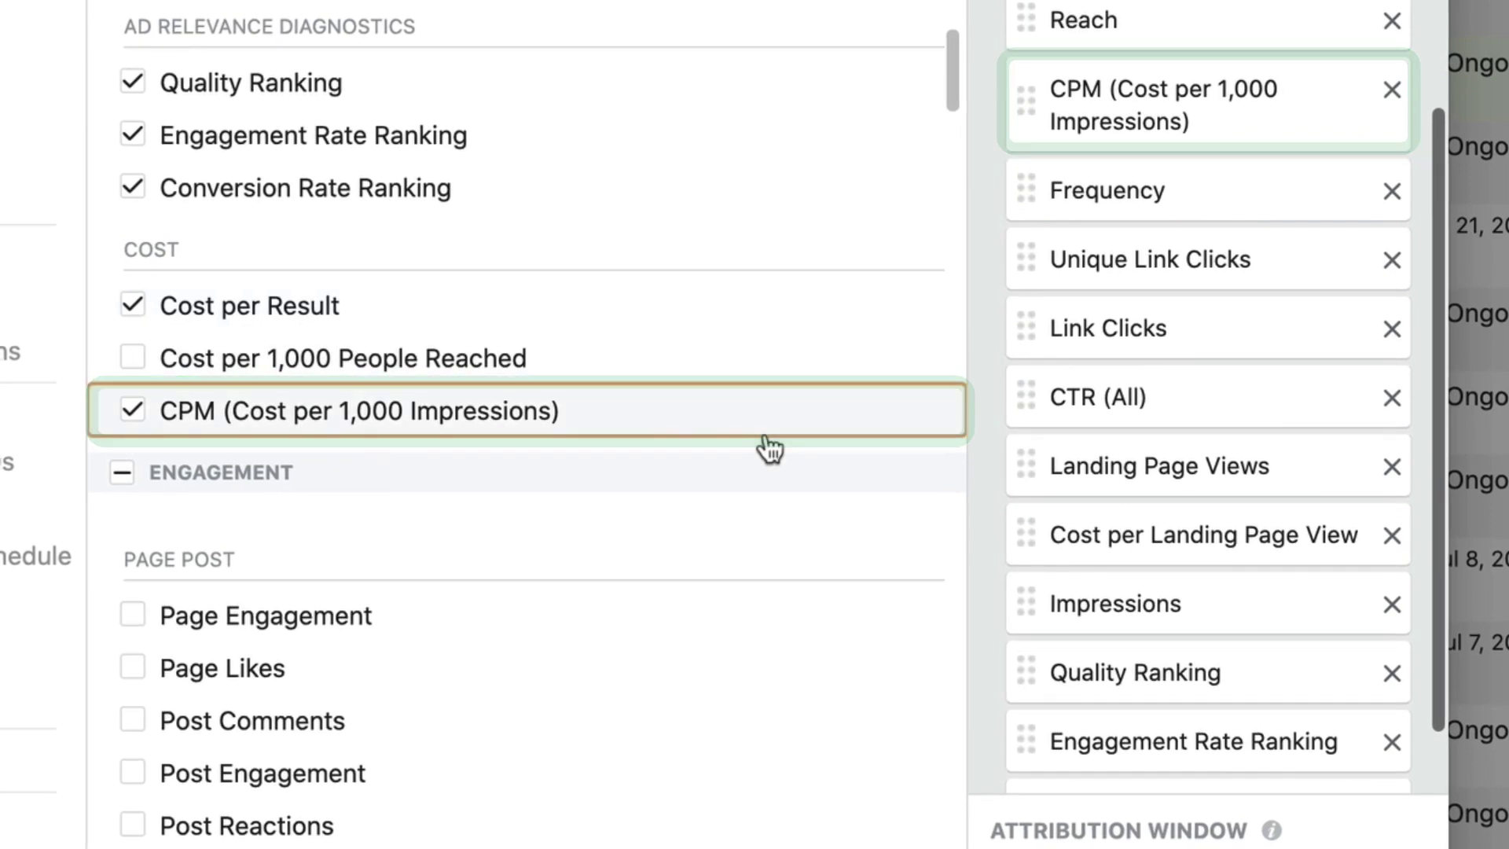
pyautogui.scroll(-7, 769, 448)
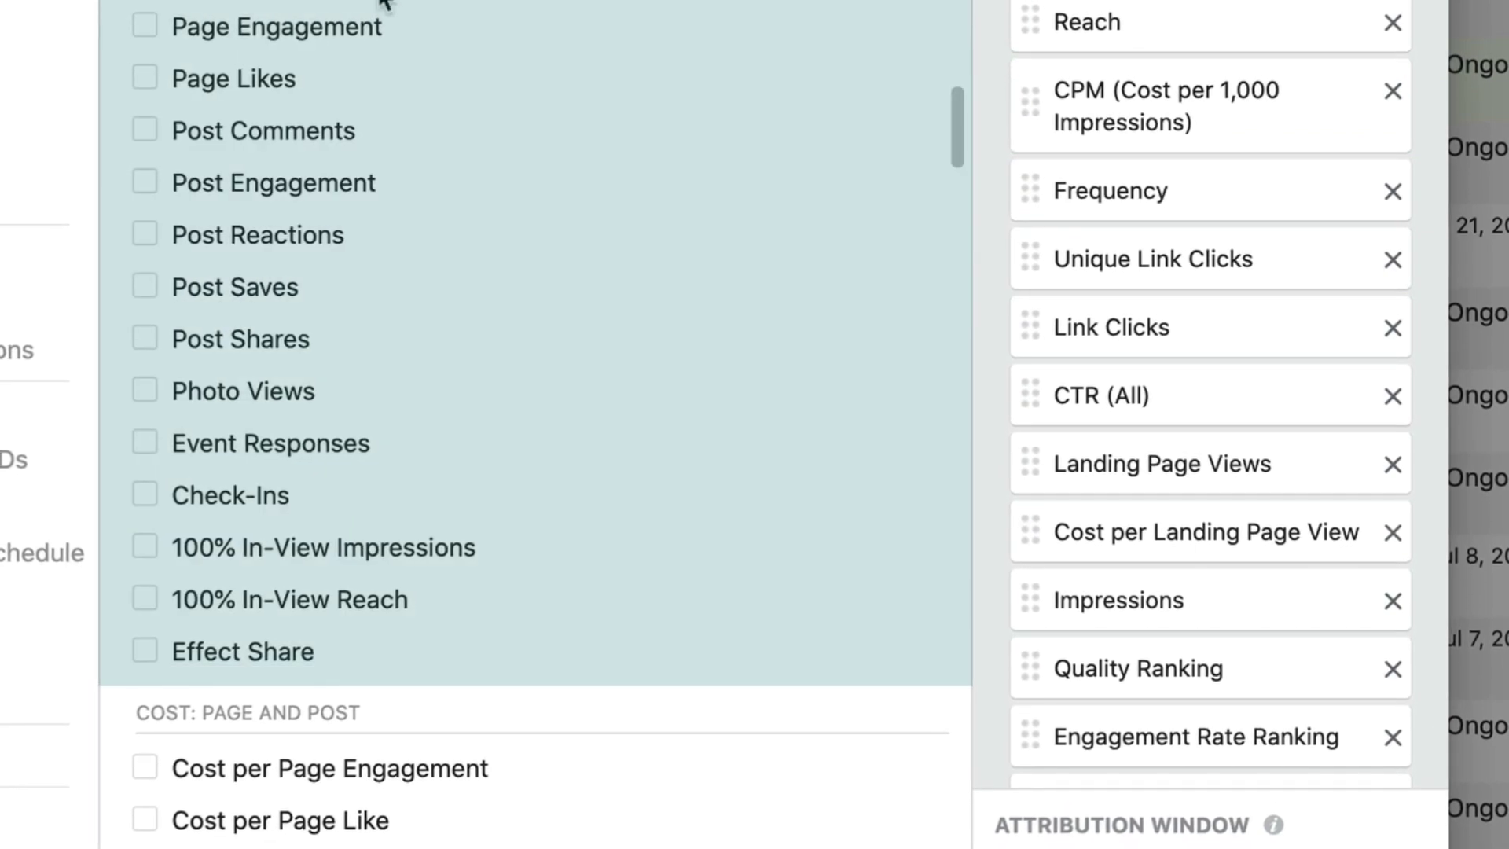
# Add Post Comments and Post Shares, placing them in that order right after CTR (All).
pyautogui.click(224, 128)
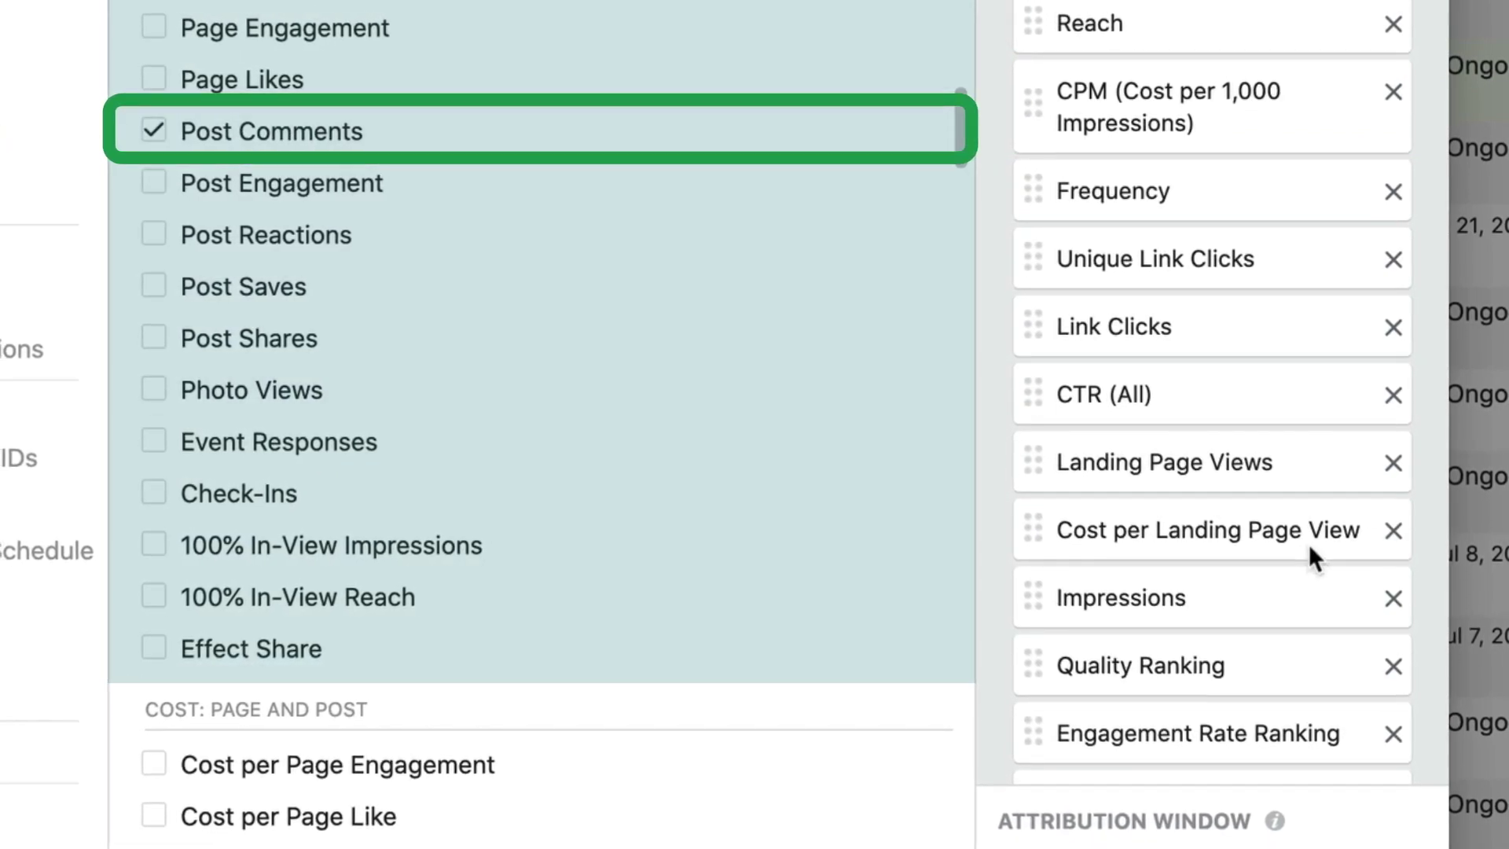
pyautogui.scroll(-2, 1273, 574)
pyautogui.moveTo(1196, 715); pyautogui.dragTo(1192, 306)
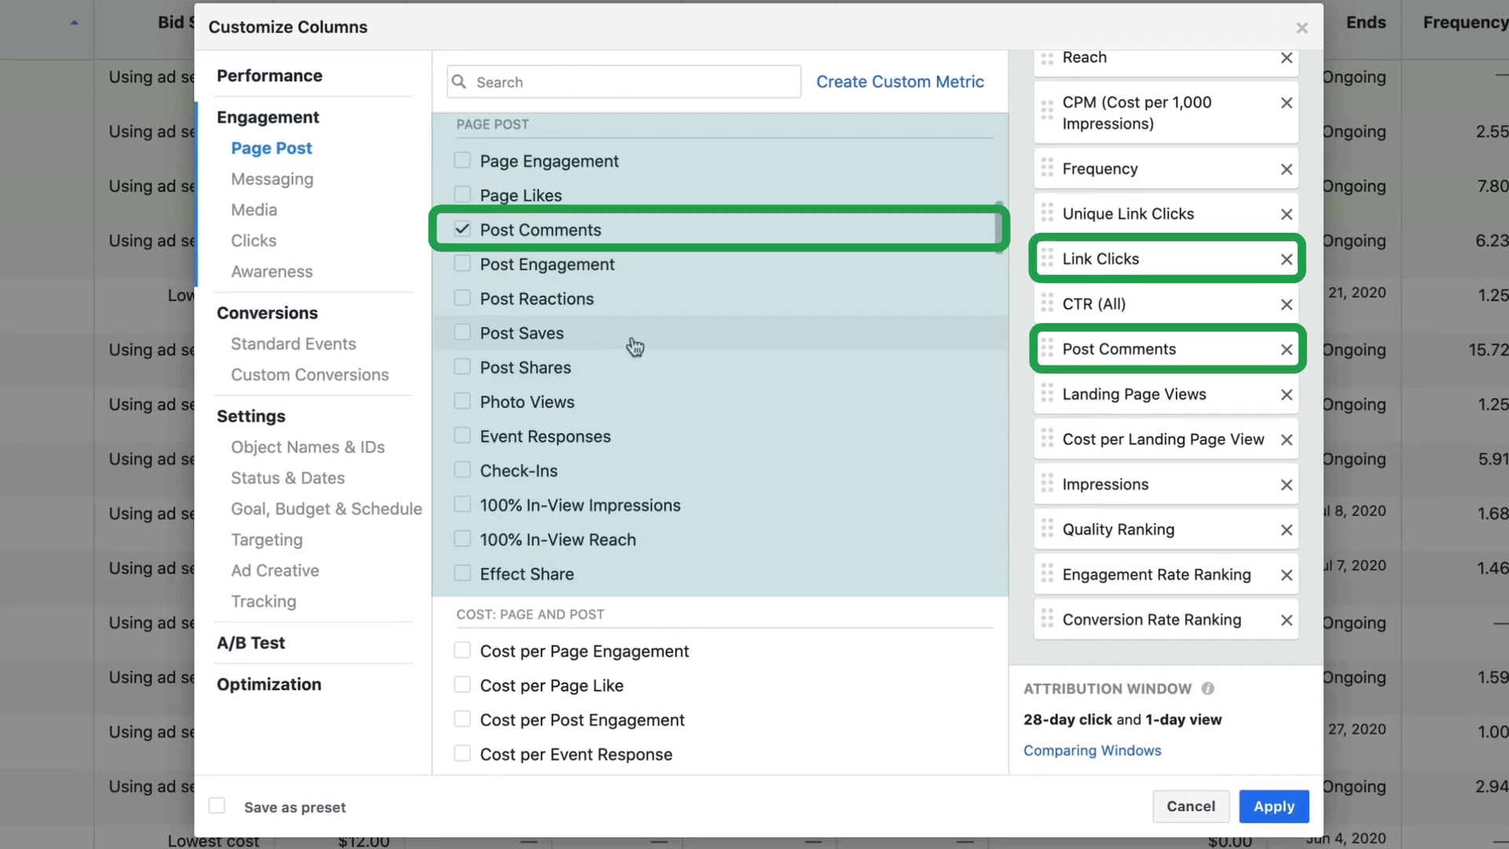
pyautogui.click(631, 363)
pyautogui.scroll(-1, 1163, 510)
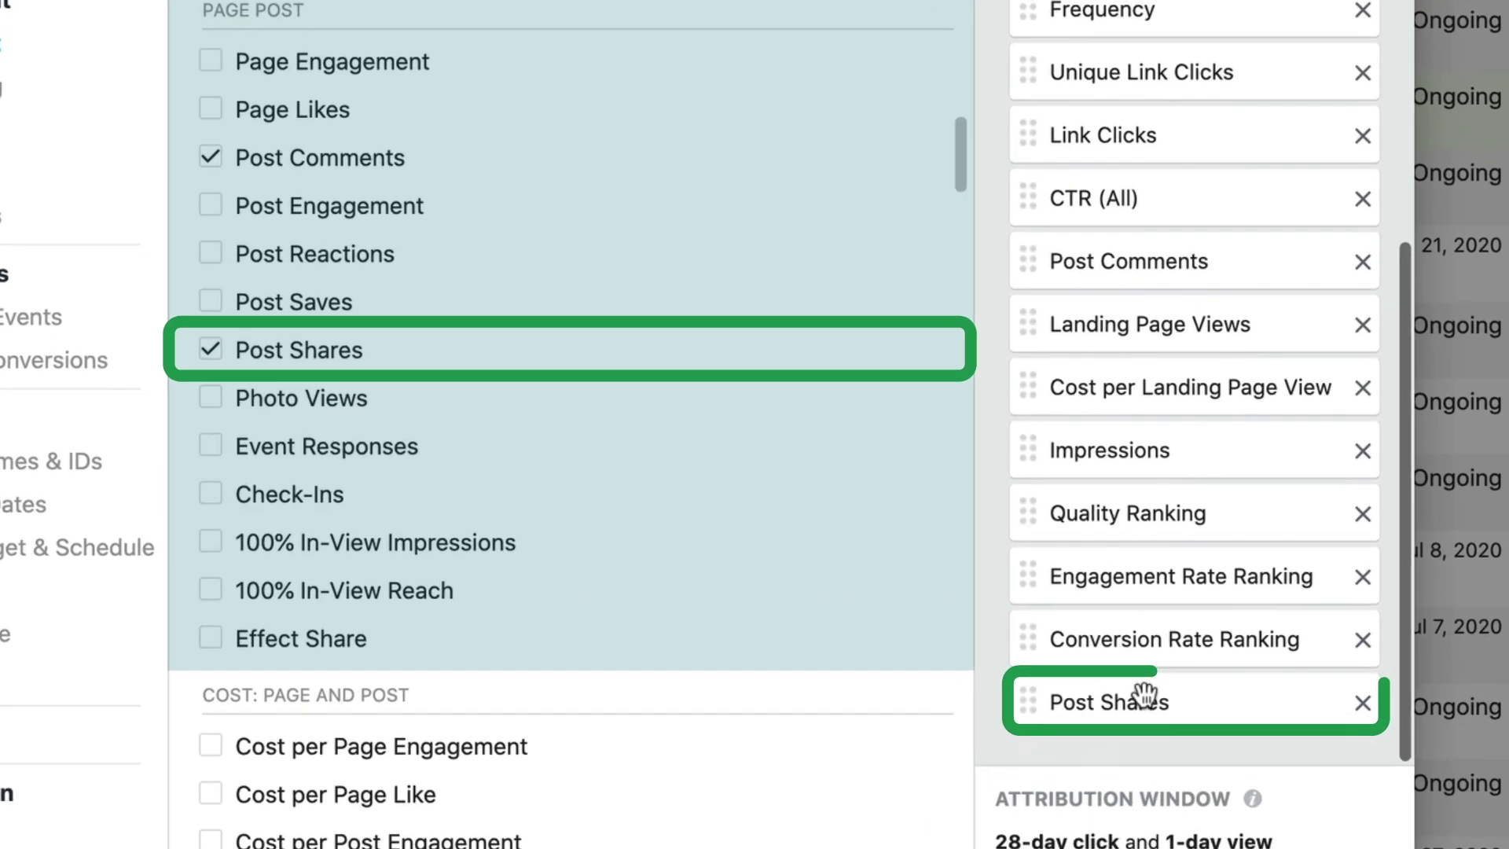
pyautogui.moveTo(1132, 622); pyautogui.dragTo(1147, 282)
pyautogui.moveTo(1173, 206); pyautogui.dragTo(1156, 321)
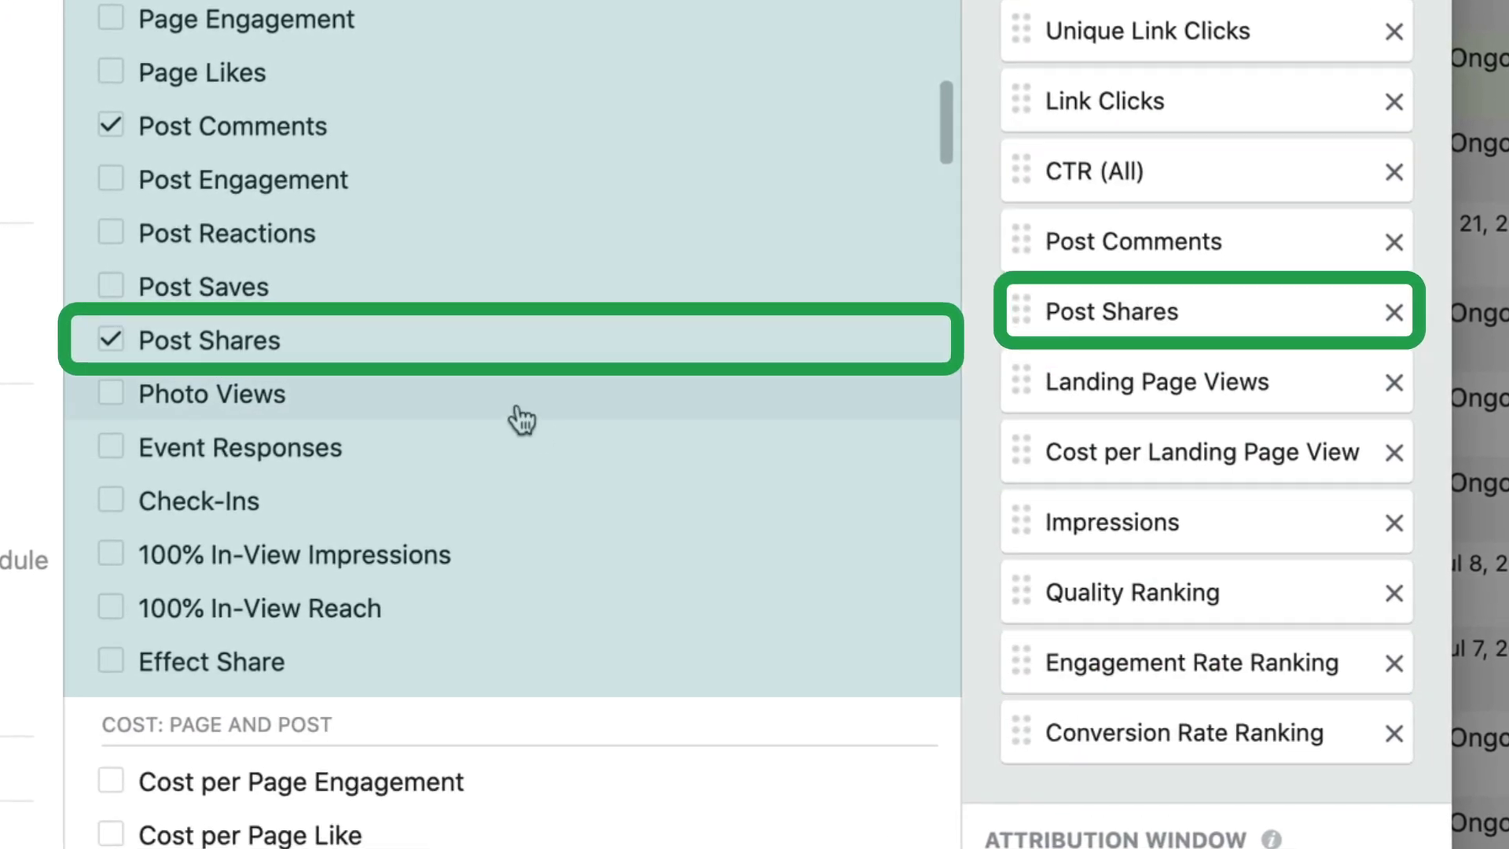
pyautogui.scroll(-10, 818, 636)
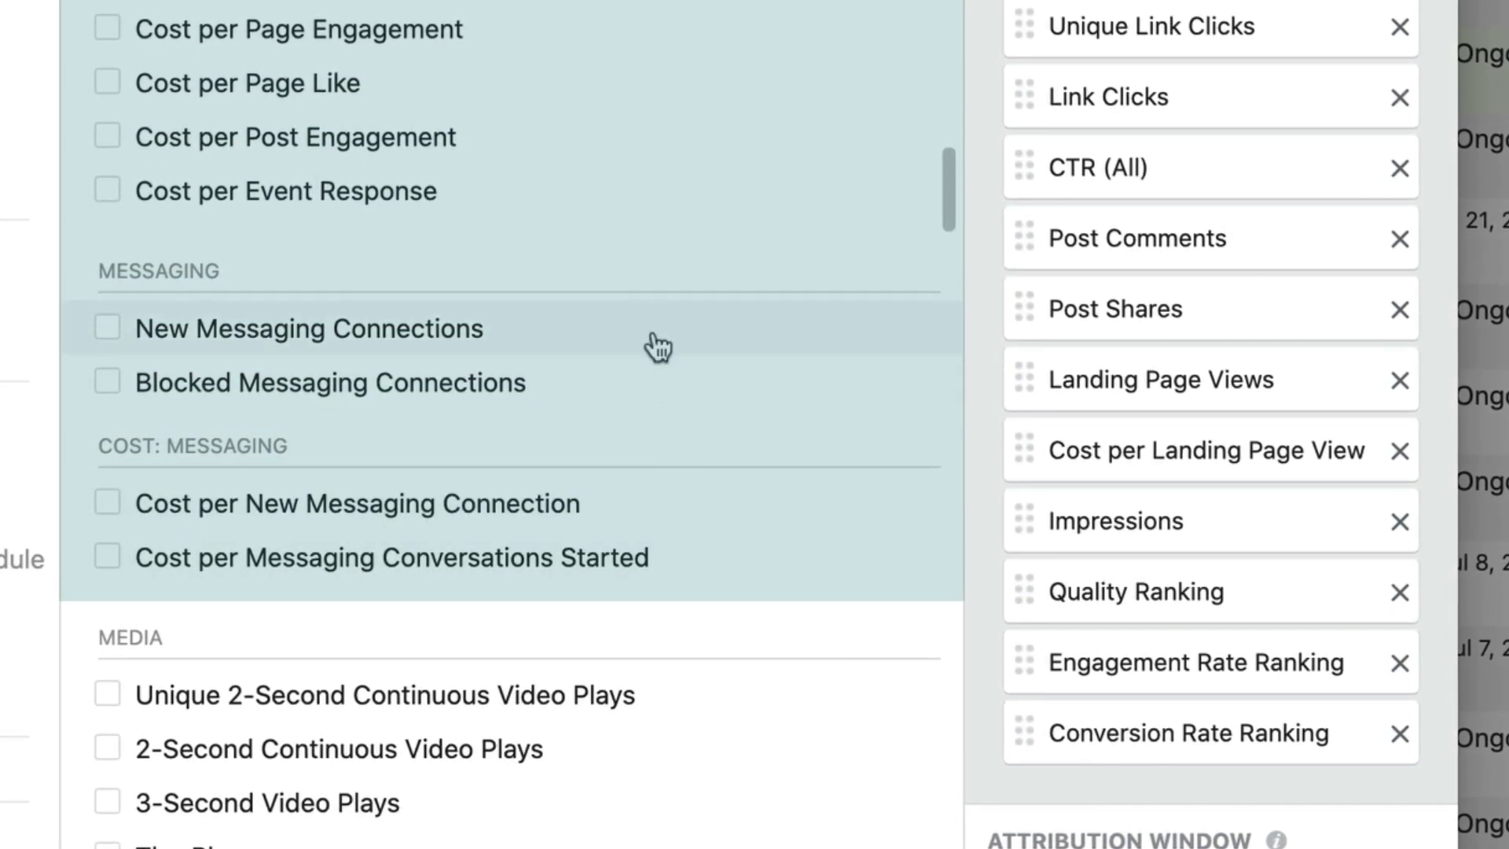
# Add Cost per Post Engagement and move it below Link Clicks.
pyautogui.click(157, 137)
pyautogui.scroll(-2, 1280, 579)
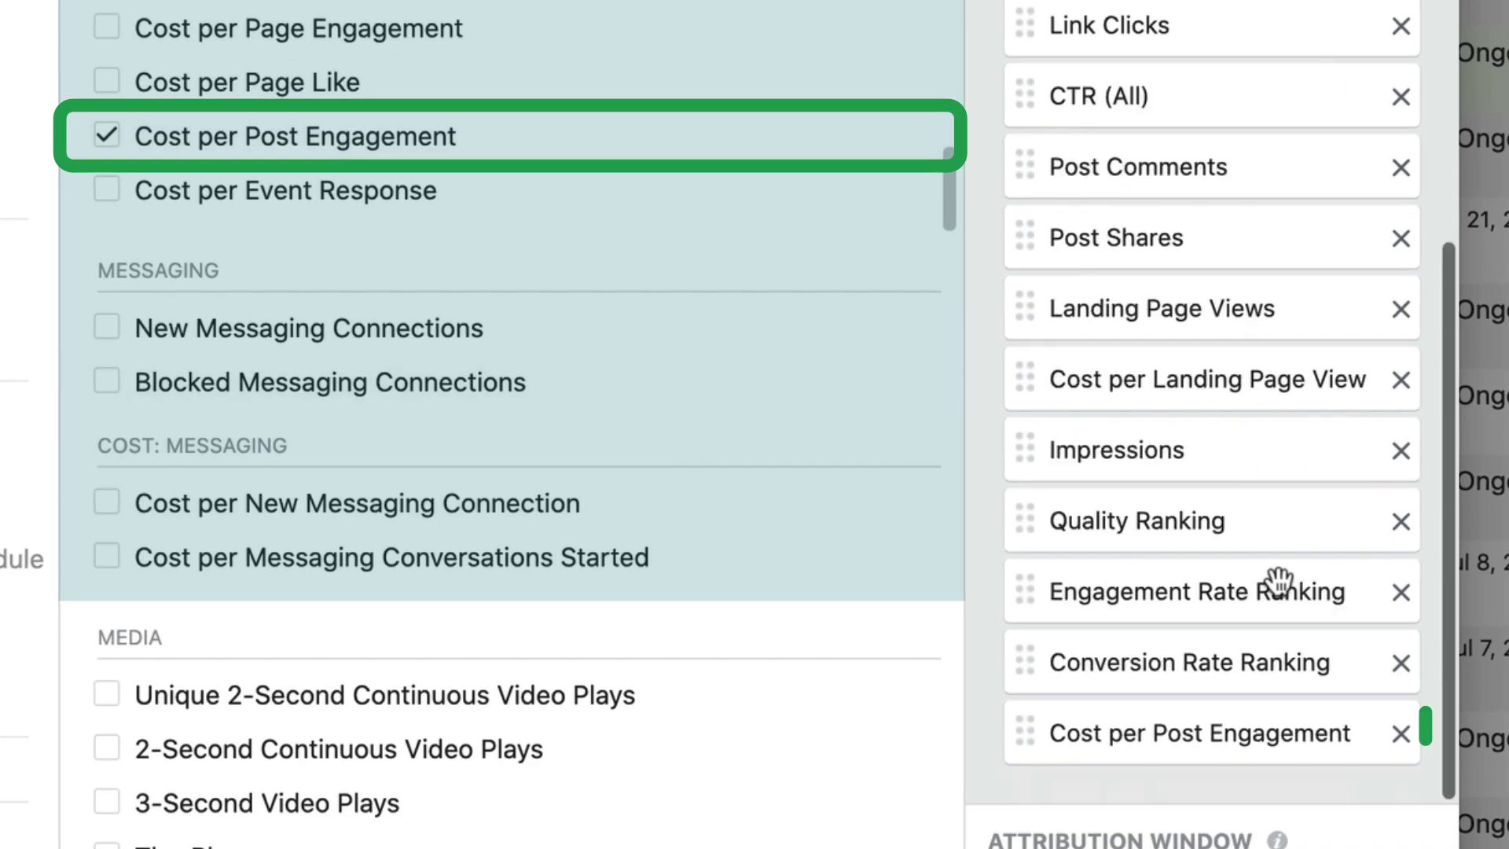
pyautogui.moveTo(1144, 680); pyautogui.dragTo(1210, 222)
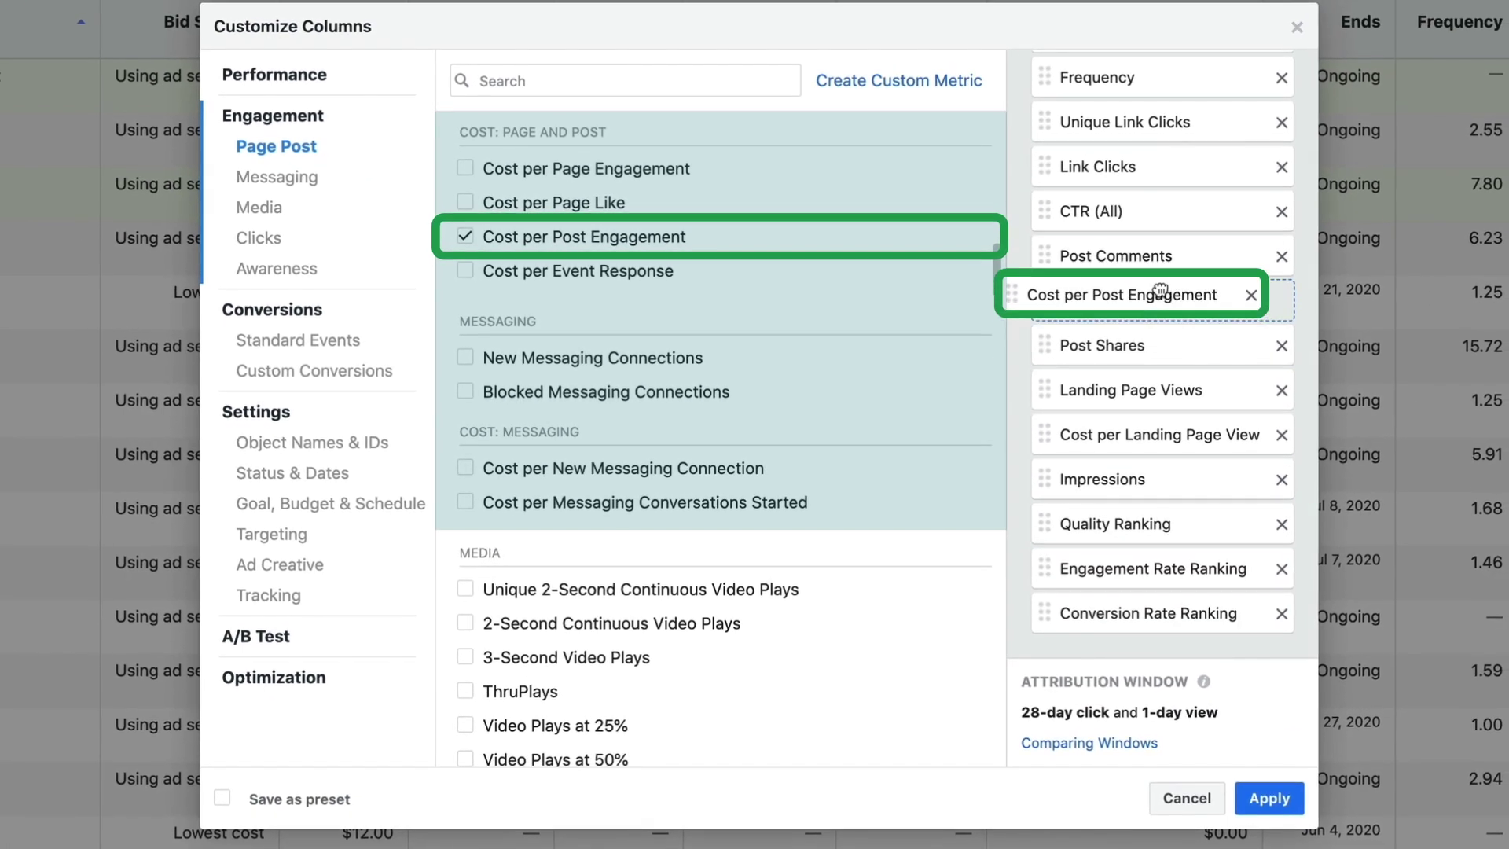
pyautogui.moveTo(1160, 291); pyautogui.dragTo(1196, 519)
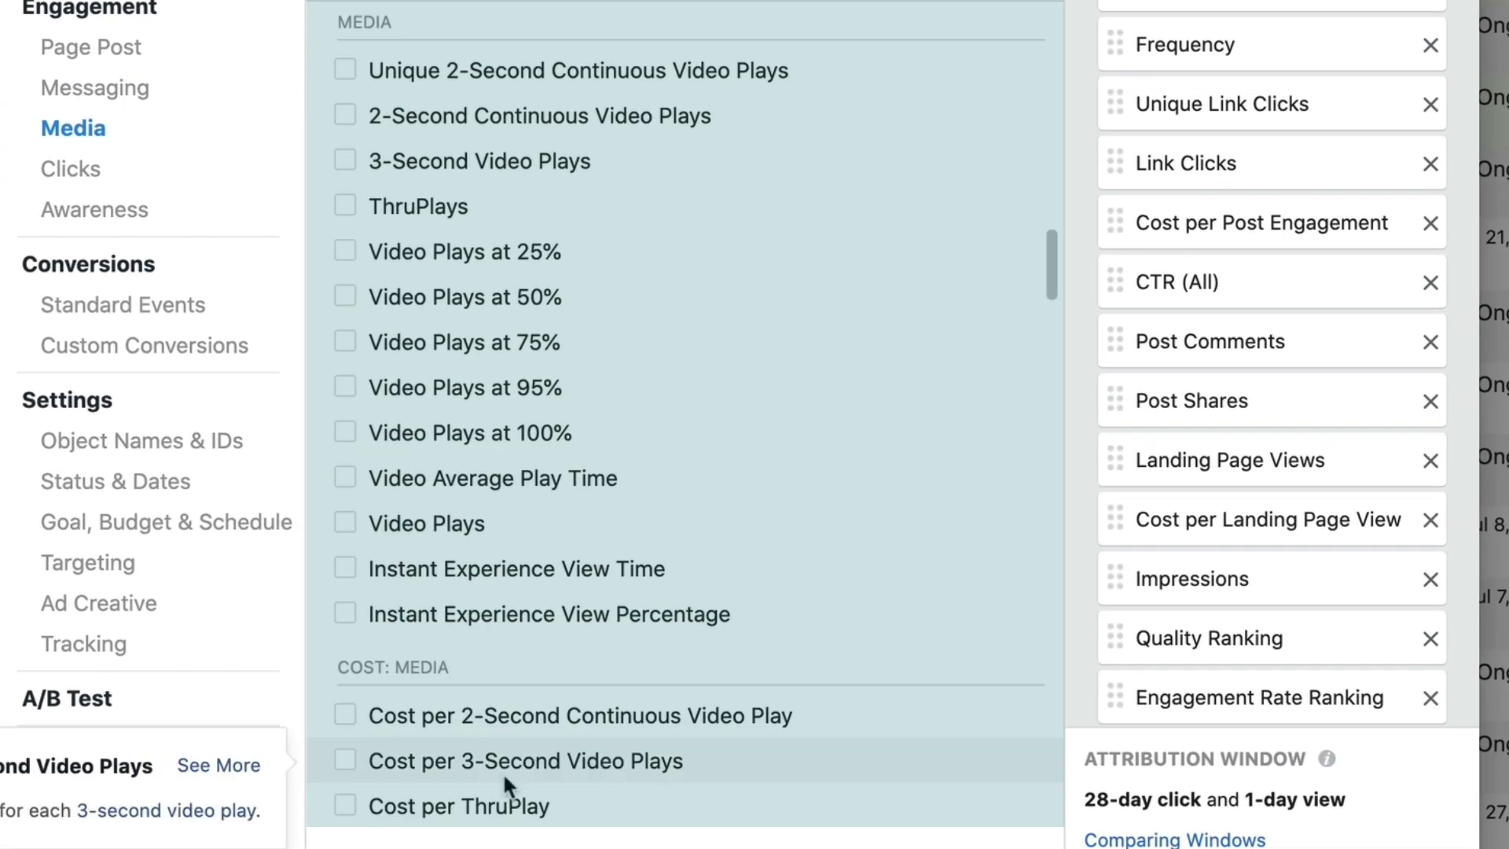
# Add Cost per ThruPlay and place it right after CTR (All).
pyautogui.click(421, 801)
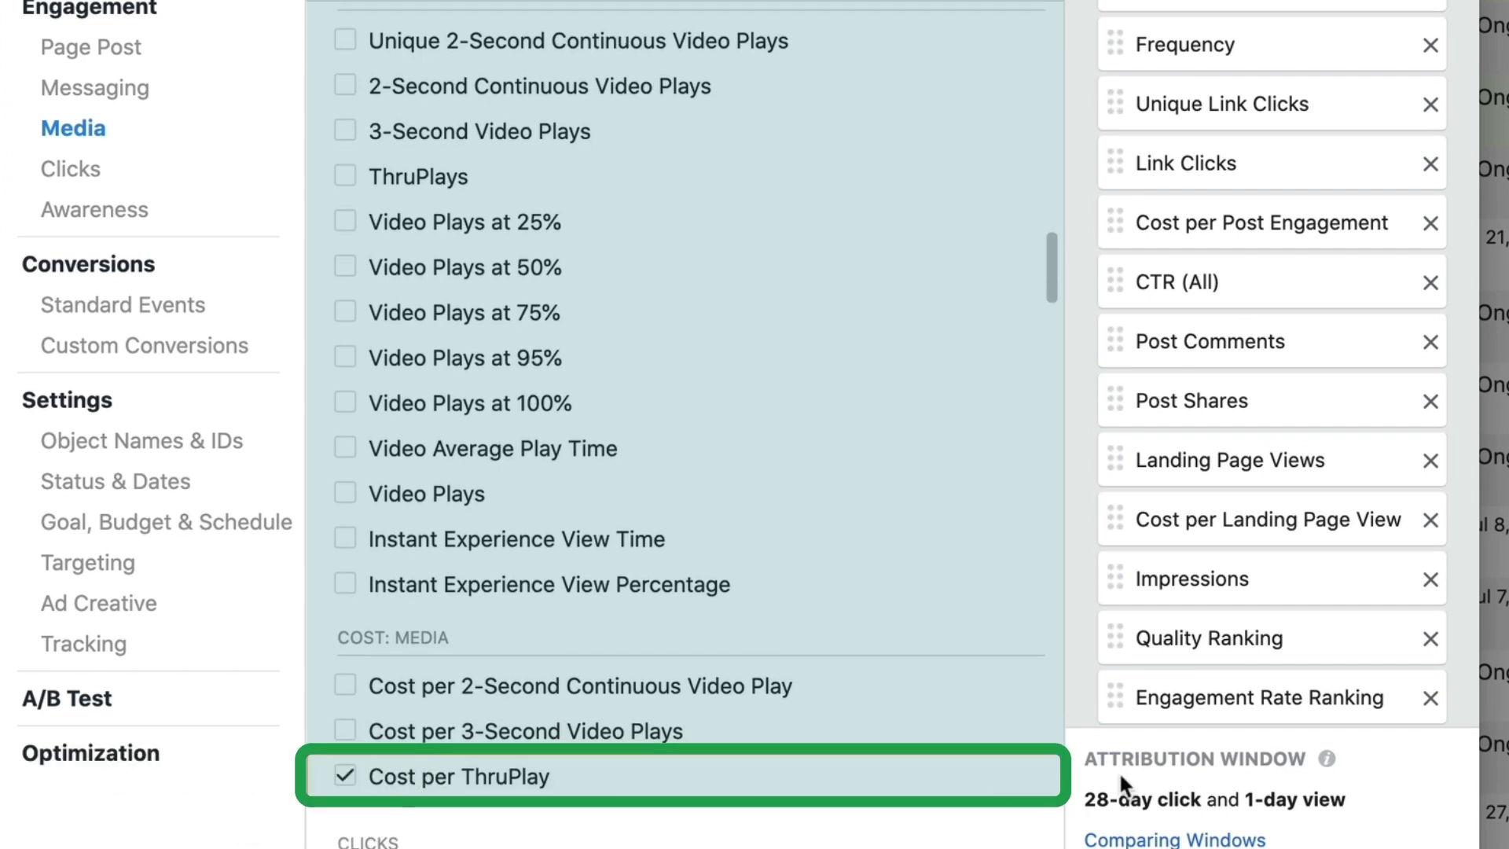
pyautogui.scroll(-3, 1258, 650)
pyautogui.moveTo(1285, 674); pyautogui.dragTo(1301, 190)
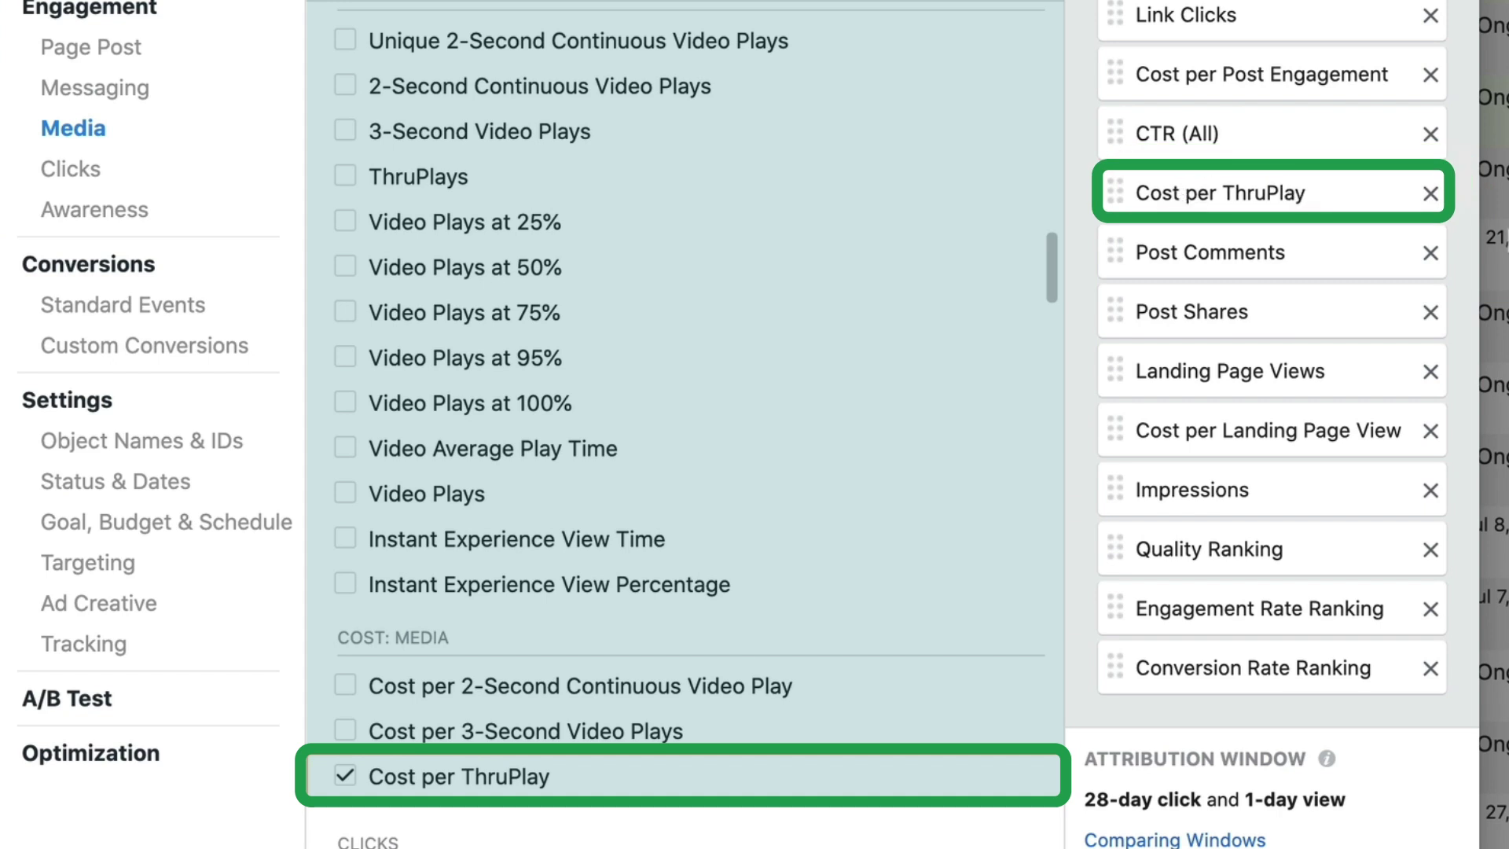
pyautogui.scroll(2, 460, 664)
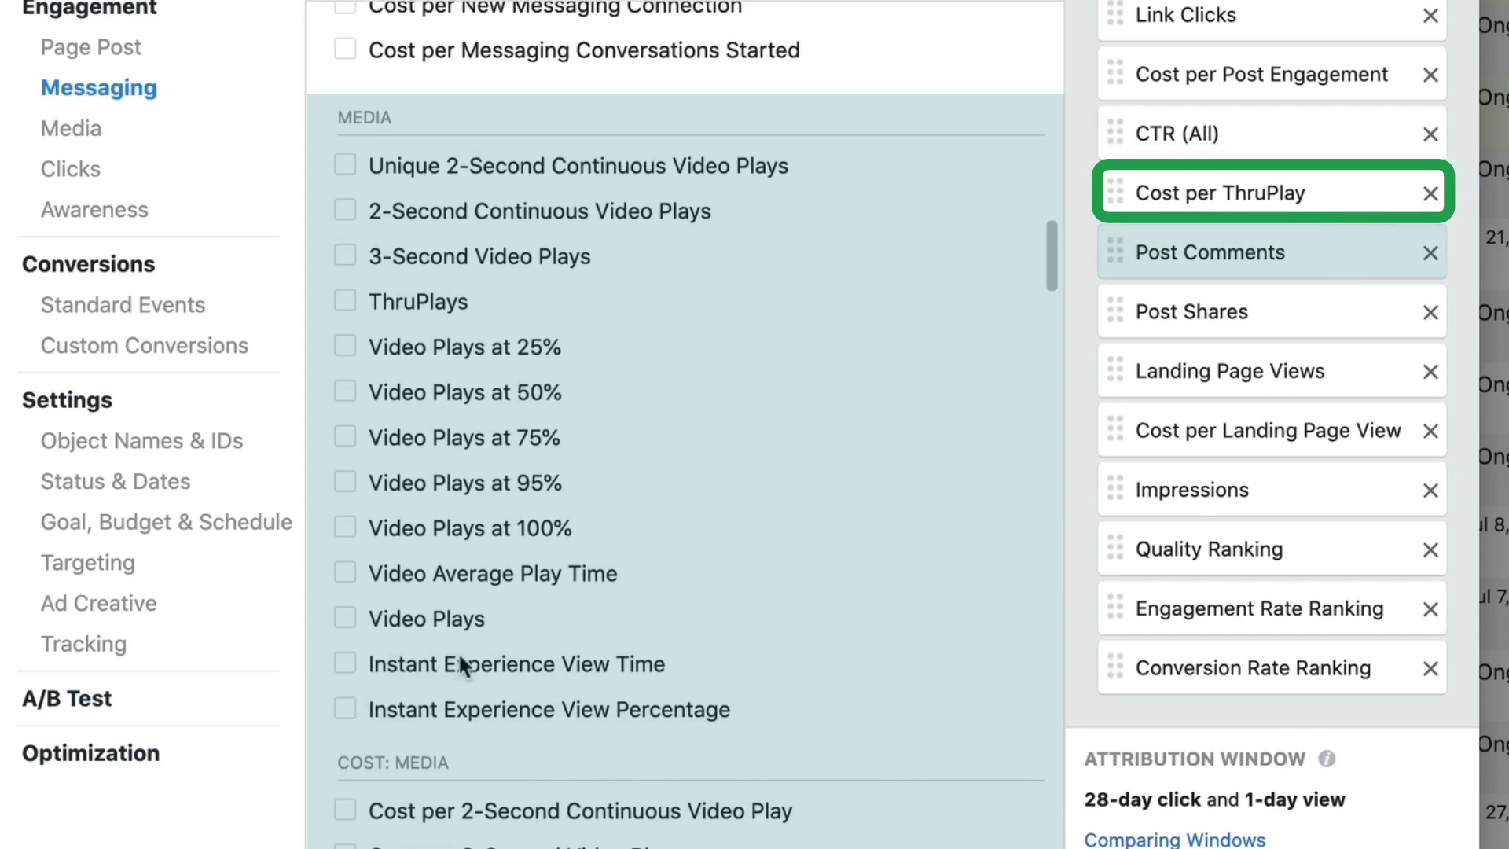
pyautogui.moveTo(515, 357)
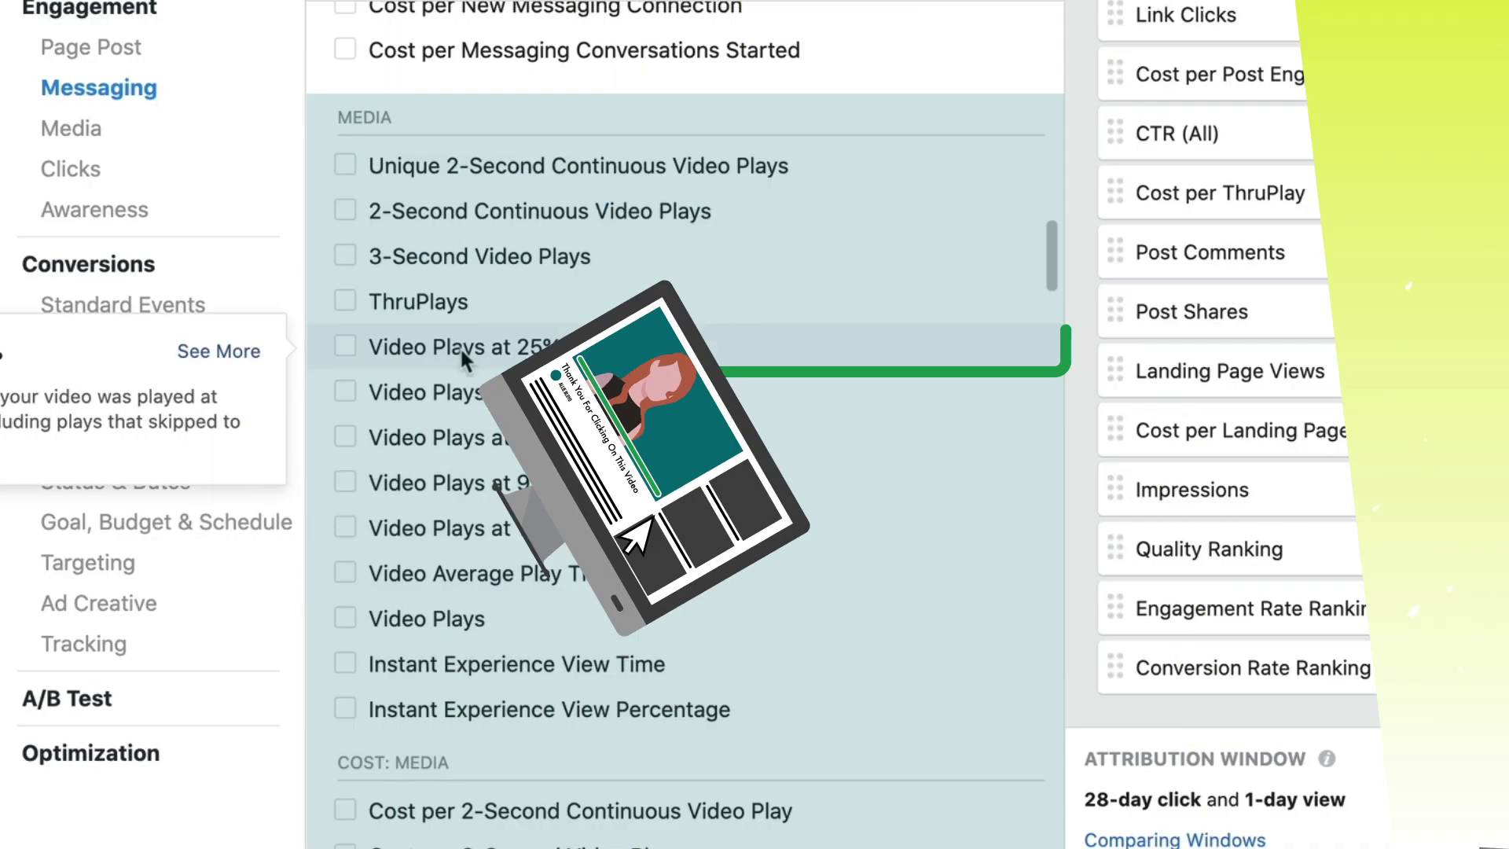
# Add Video Plays at 25%, 50% and 75%, and place Video Average Play Time after 95%.
pyautogui.click(460, 346)
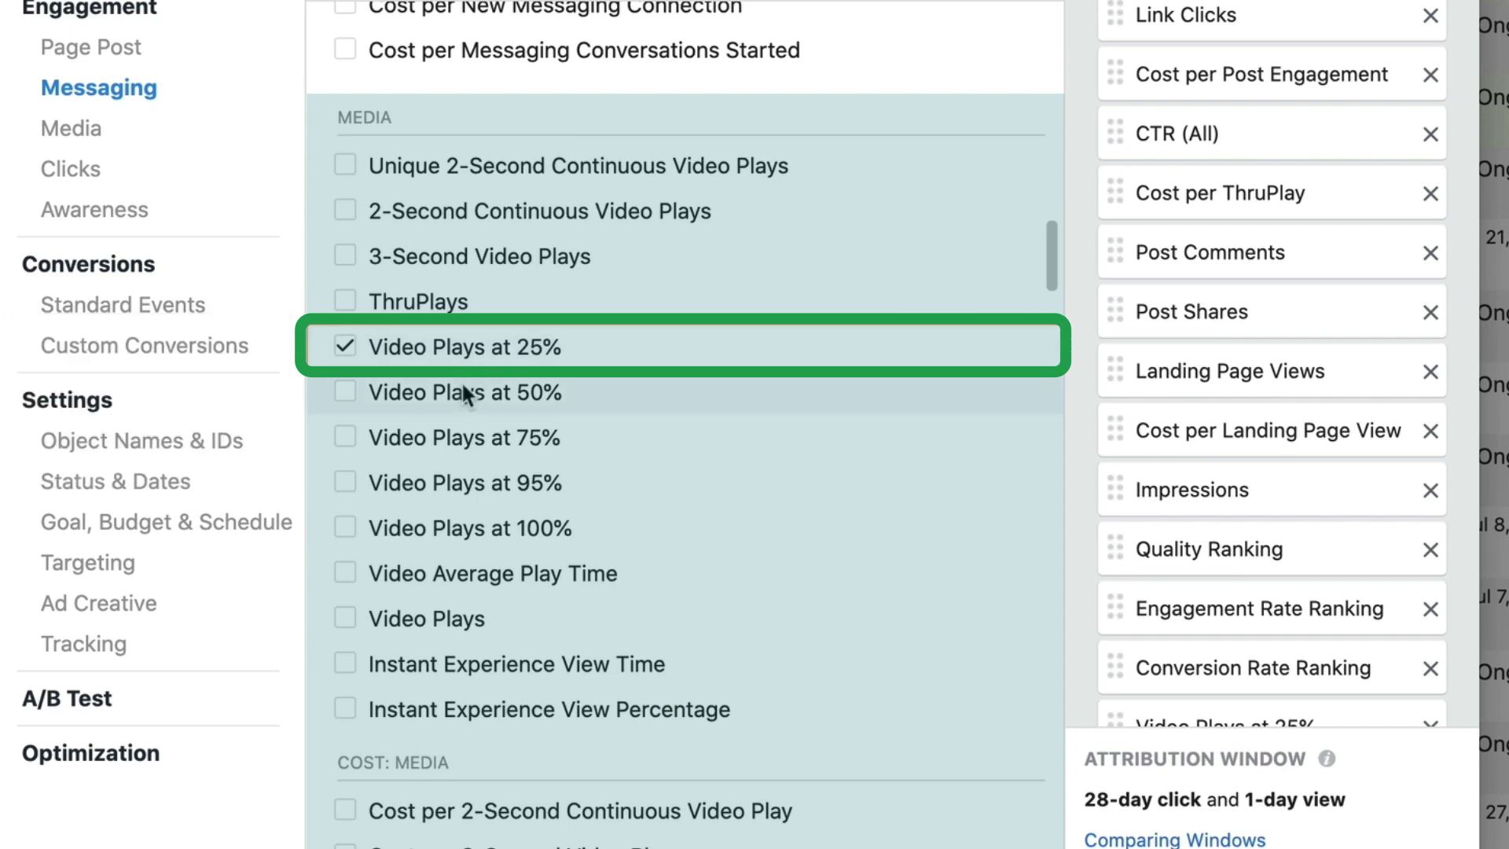
pyautogui.click(462, 393)
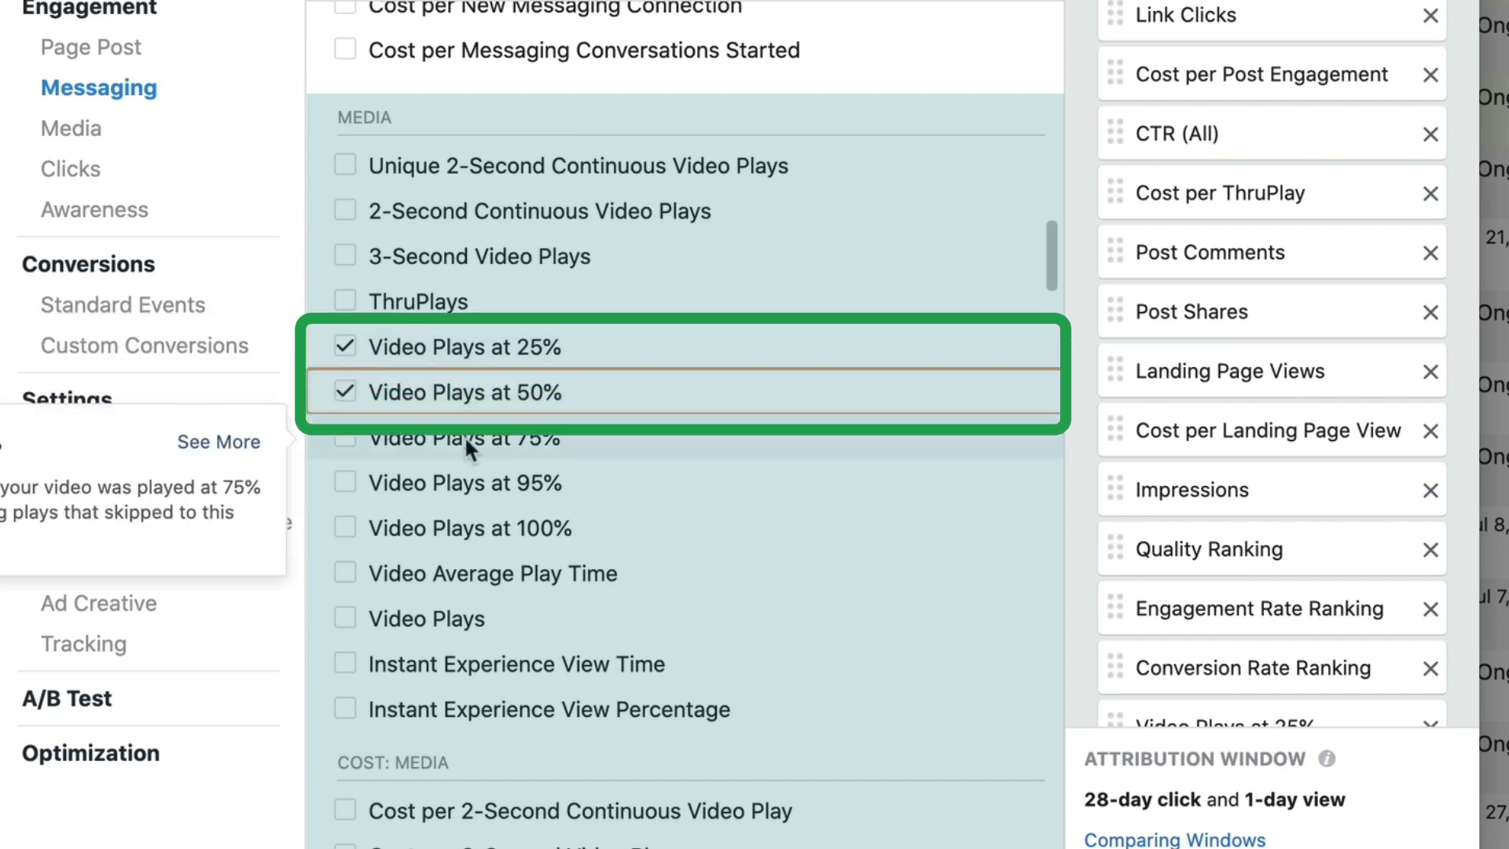
pyautogui.click(465, 435)
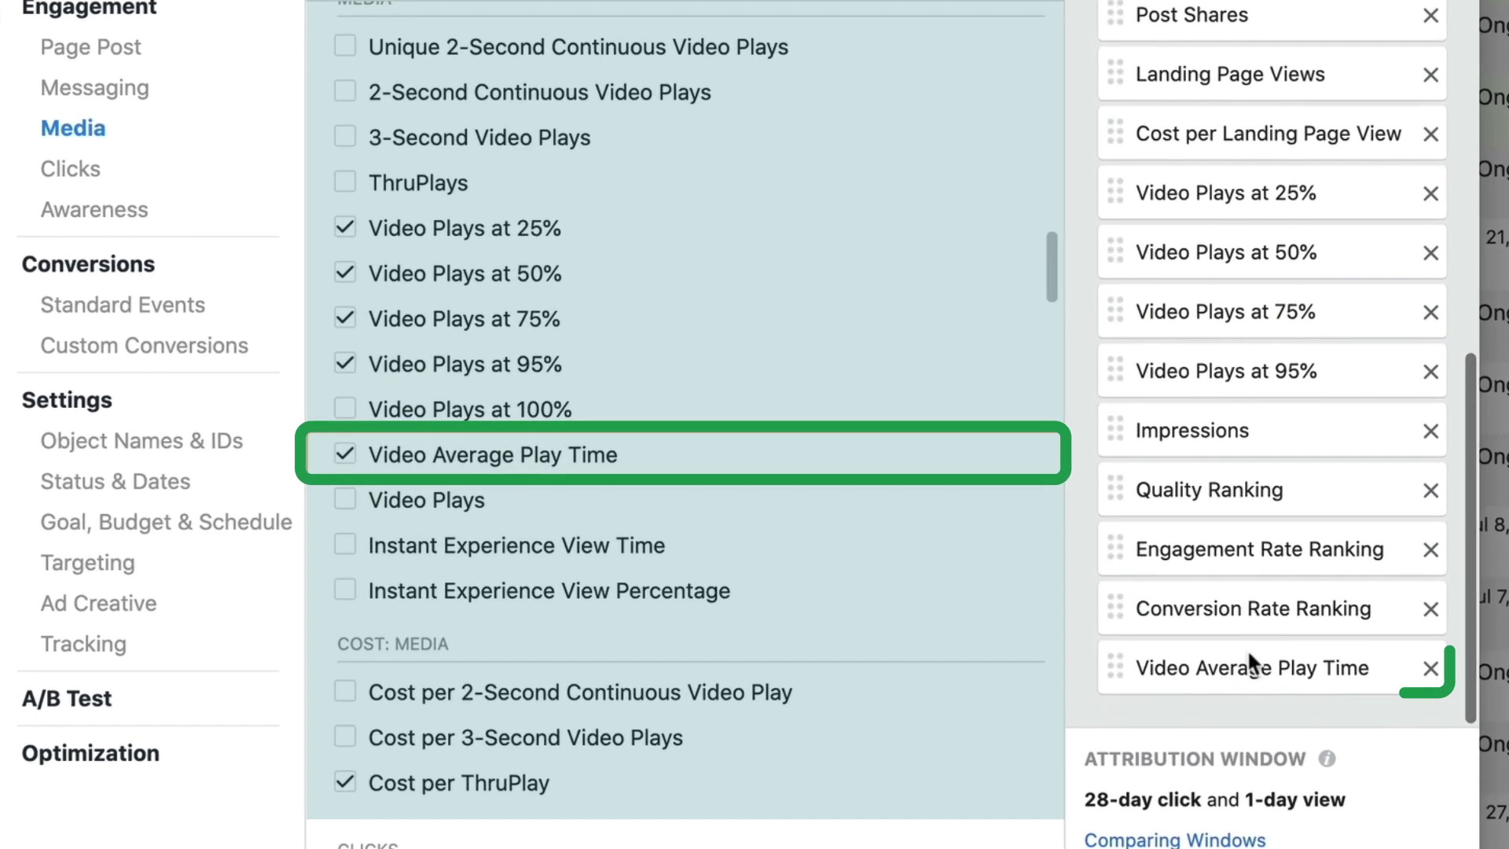
pyautogui.moveTo(1206, 668); pyautogui.dragTo(1141, 476)
# Add CTR (Link Click-Through Rate) and CPC (Cost per Link Click), moving both up the order.
pyautogui.scroll(-10, 883, 609)
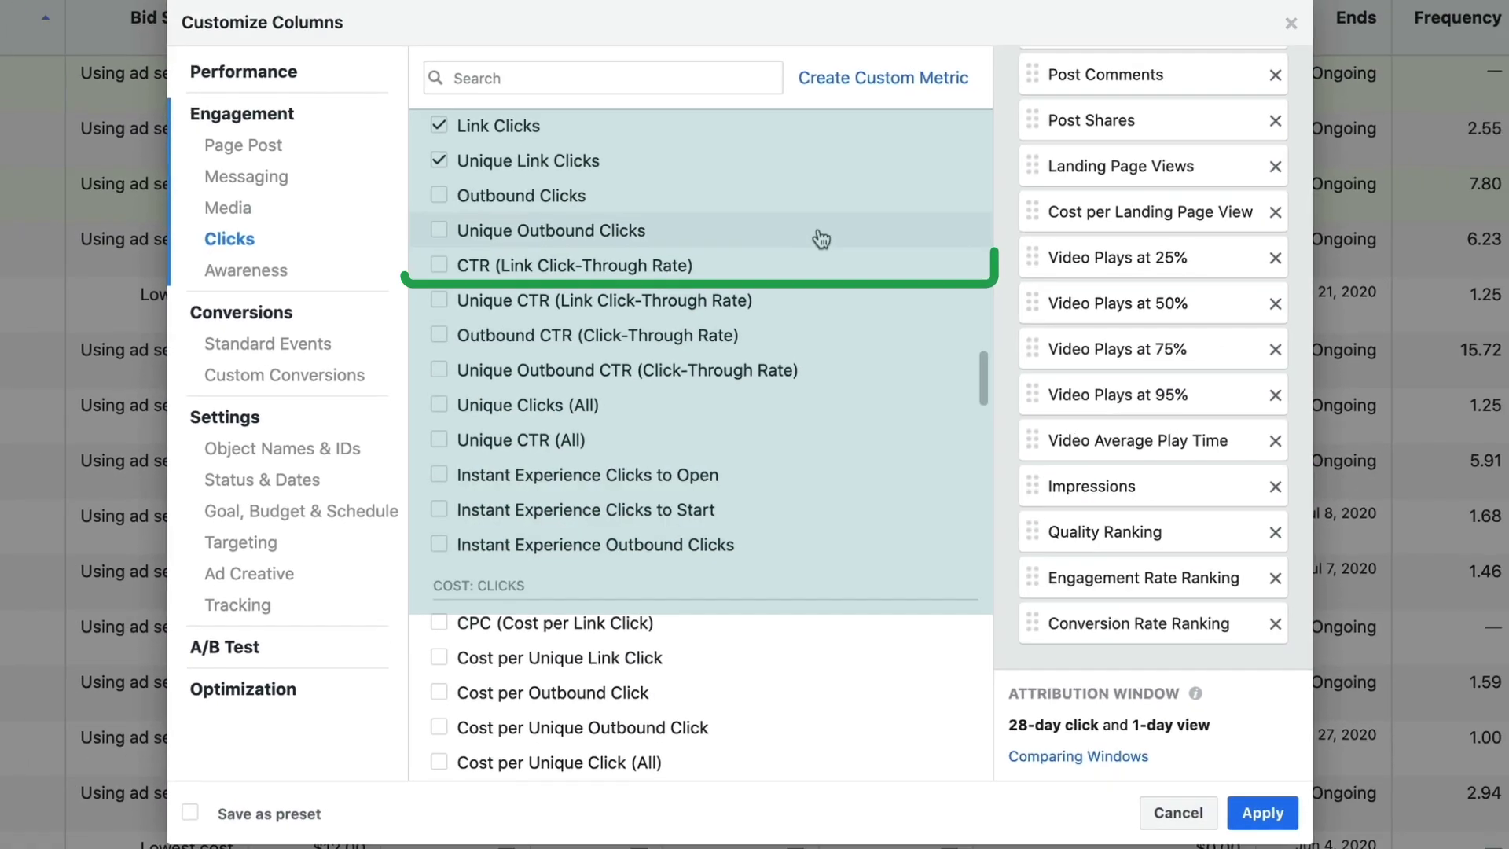
pyautogui.click(818, 265)
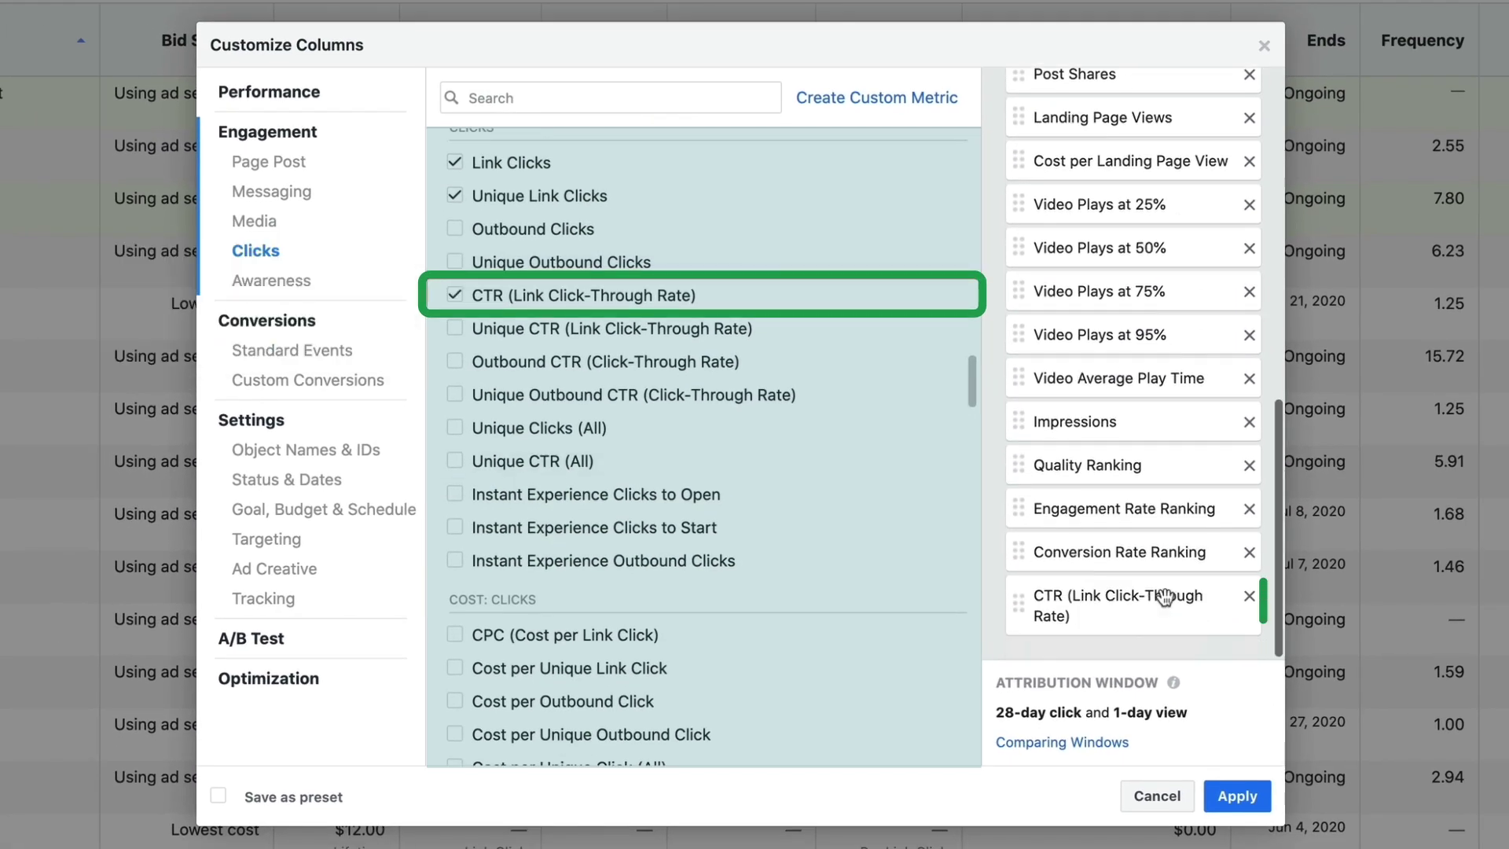
pyautogui.moveTo(1183, 605); pyautogui.dragTo(1175, 519)
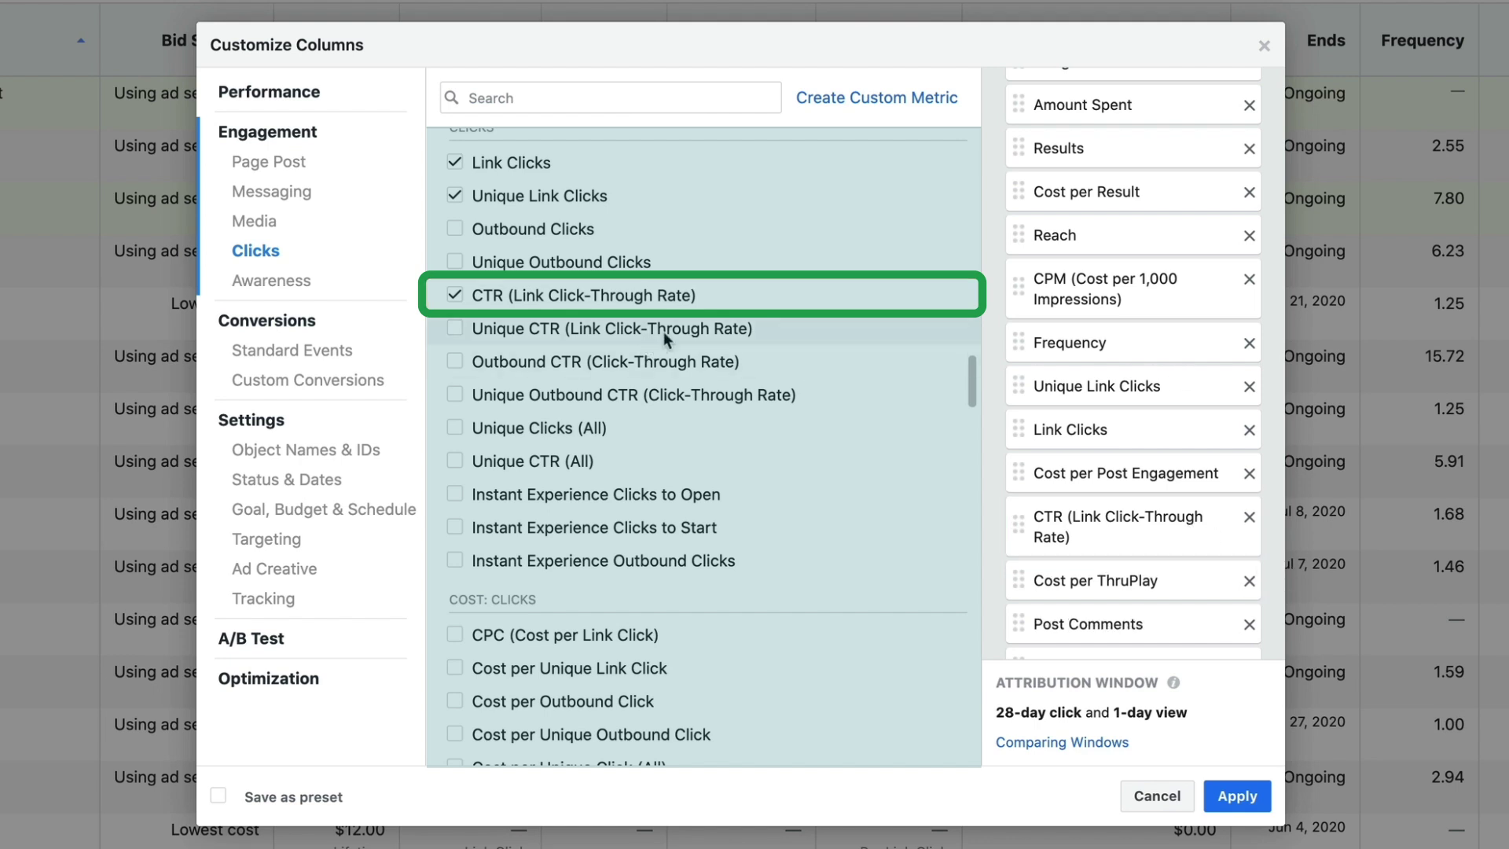
pyautogui.scroll(-3, 664, 338)
pyautogui.click(664, 380)
pyautogui.scroll(-8, 1069, 525)
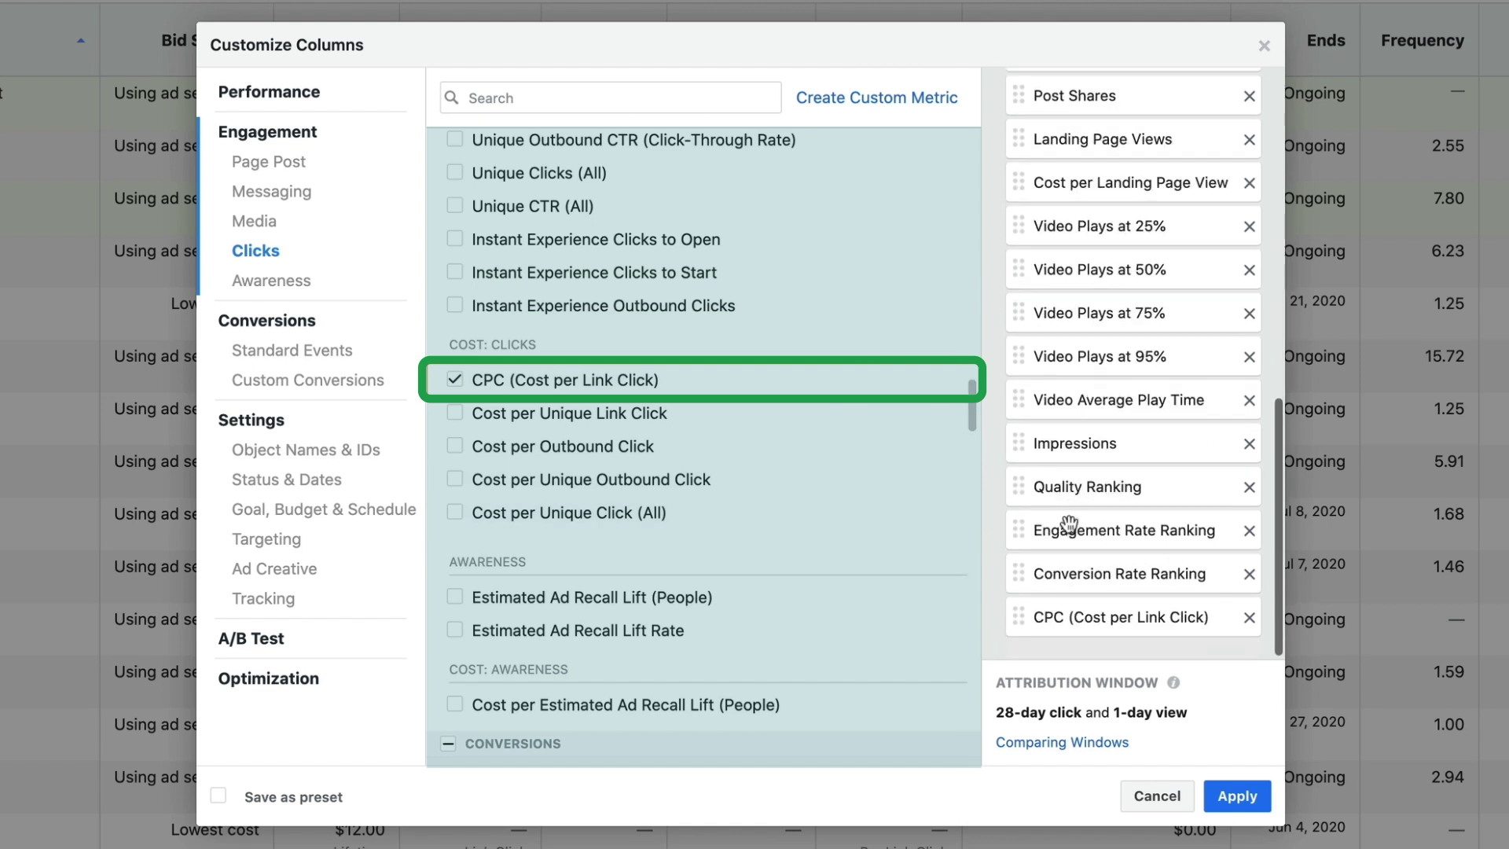
pyautogui.moveTo(1108, 621); pyautogui.dragTo(1104, 195)
# Scroll the metrics list down to Conversions > Standard Events.
pyautogui.scroll(-5, 599, 502)
pyautogui.scroll(-5, 599, 502)
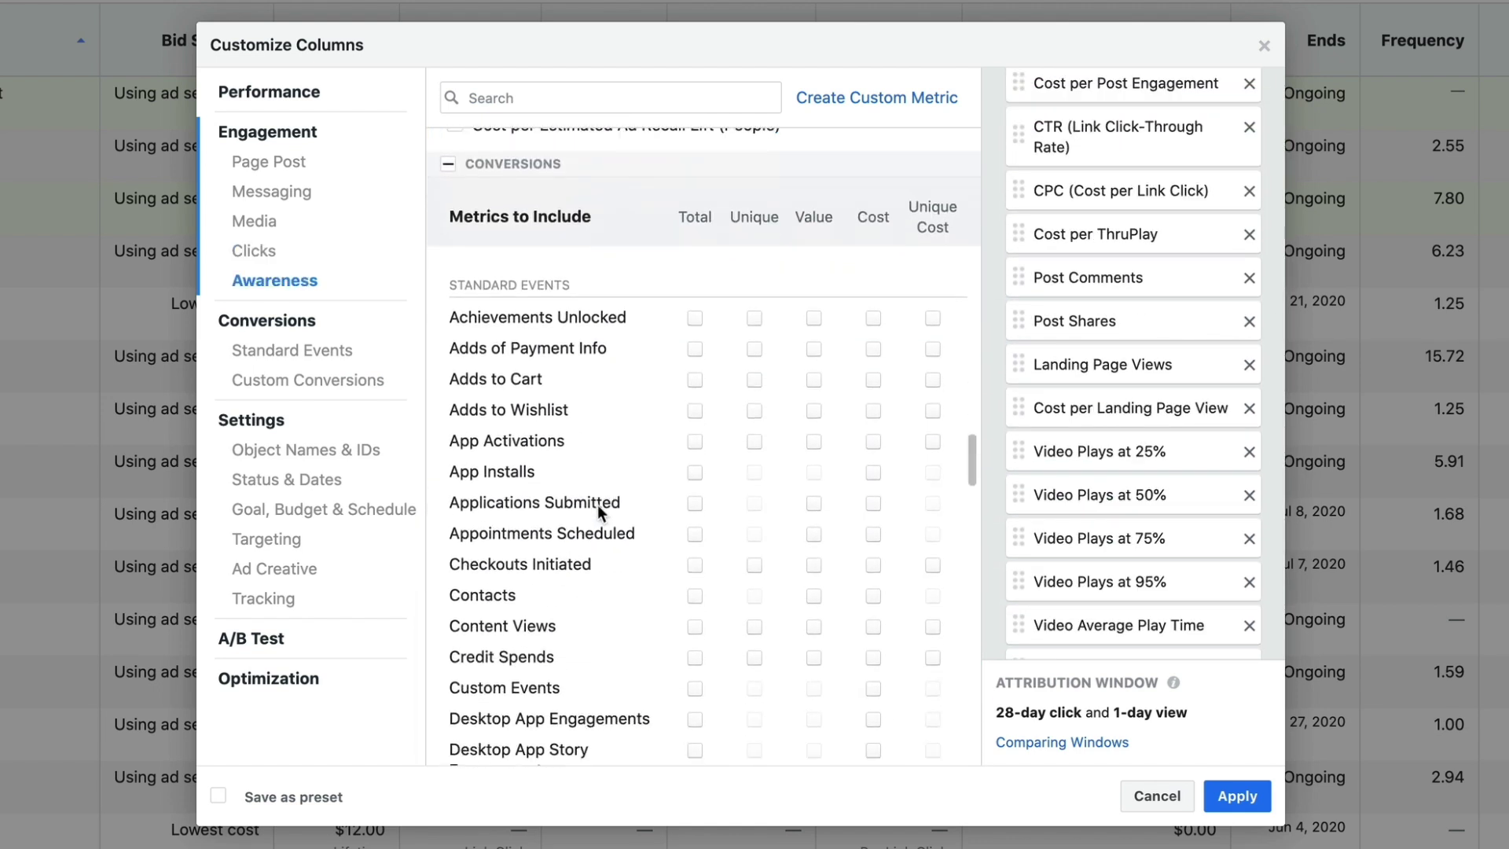
pyautogui.scroll(2, 597, 505)
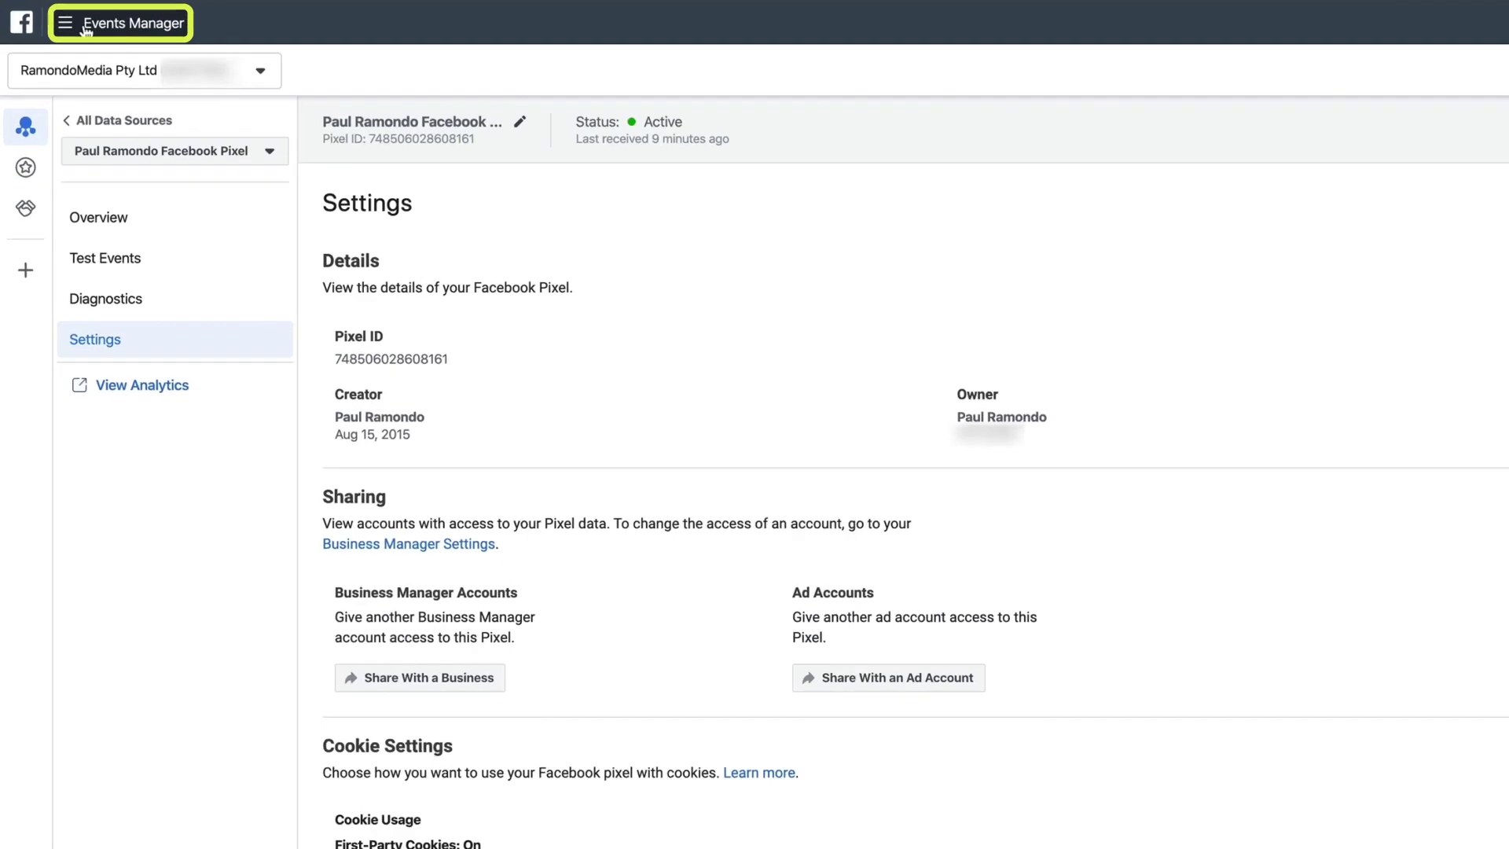
pyautogui.click(85, 30)
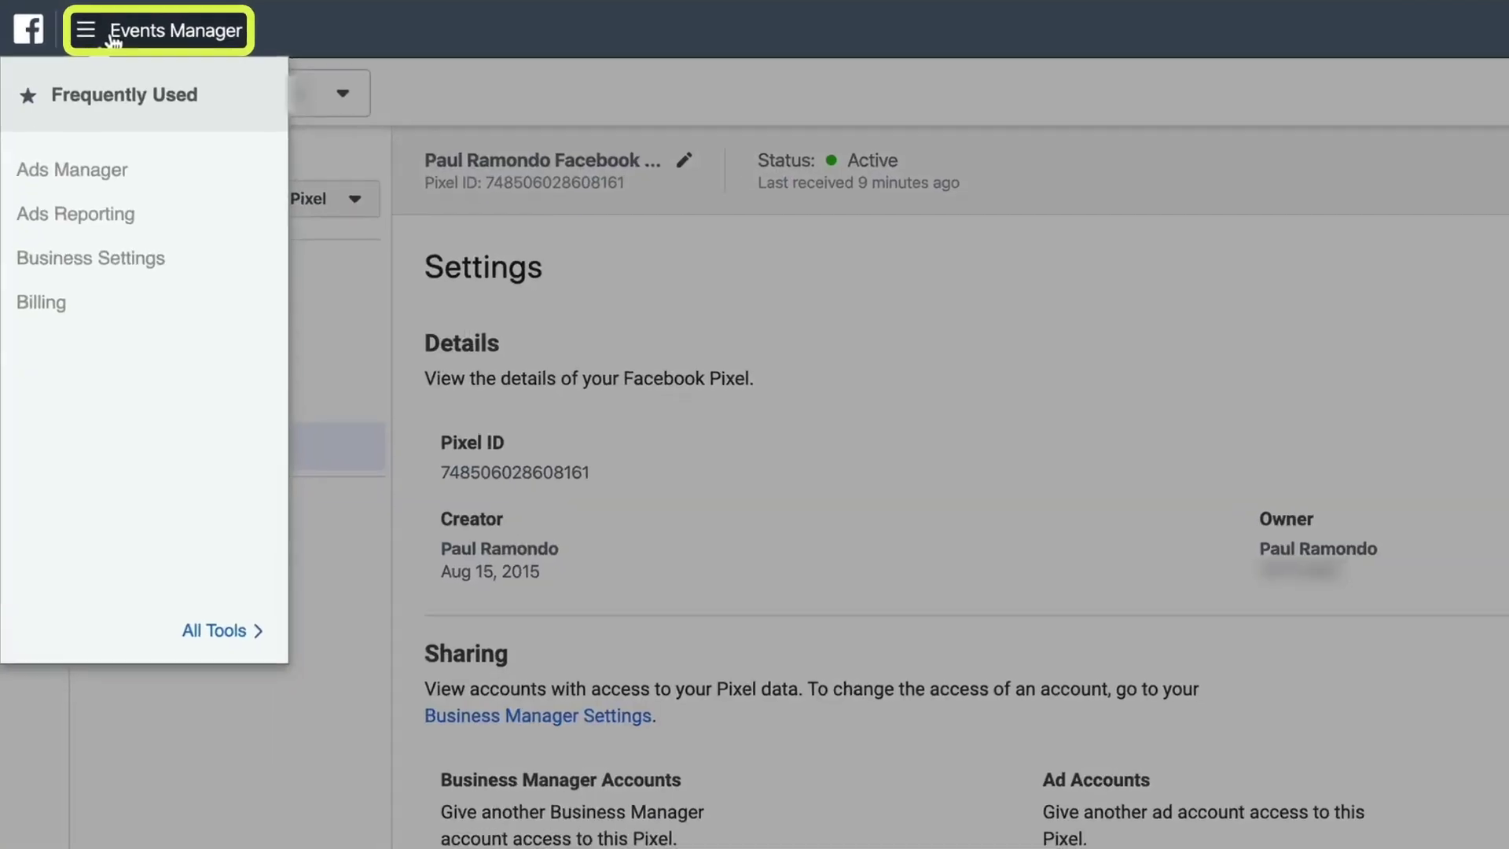
pyautogui.click(199, 632)
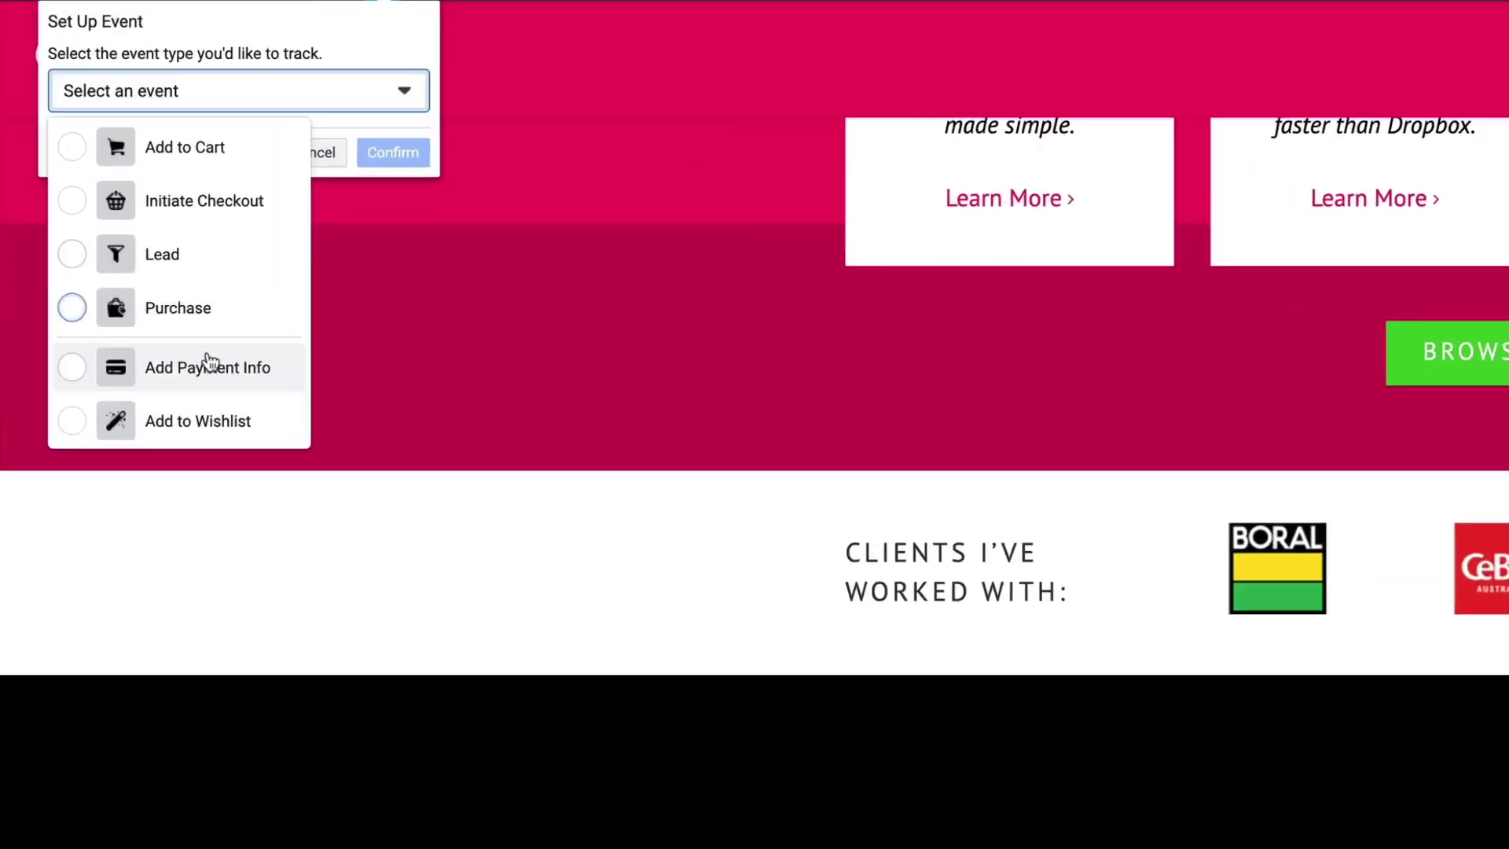
pyautogui.scroll(-3, 107, 189)
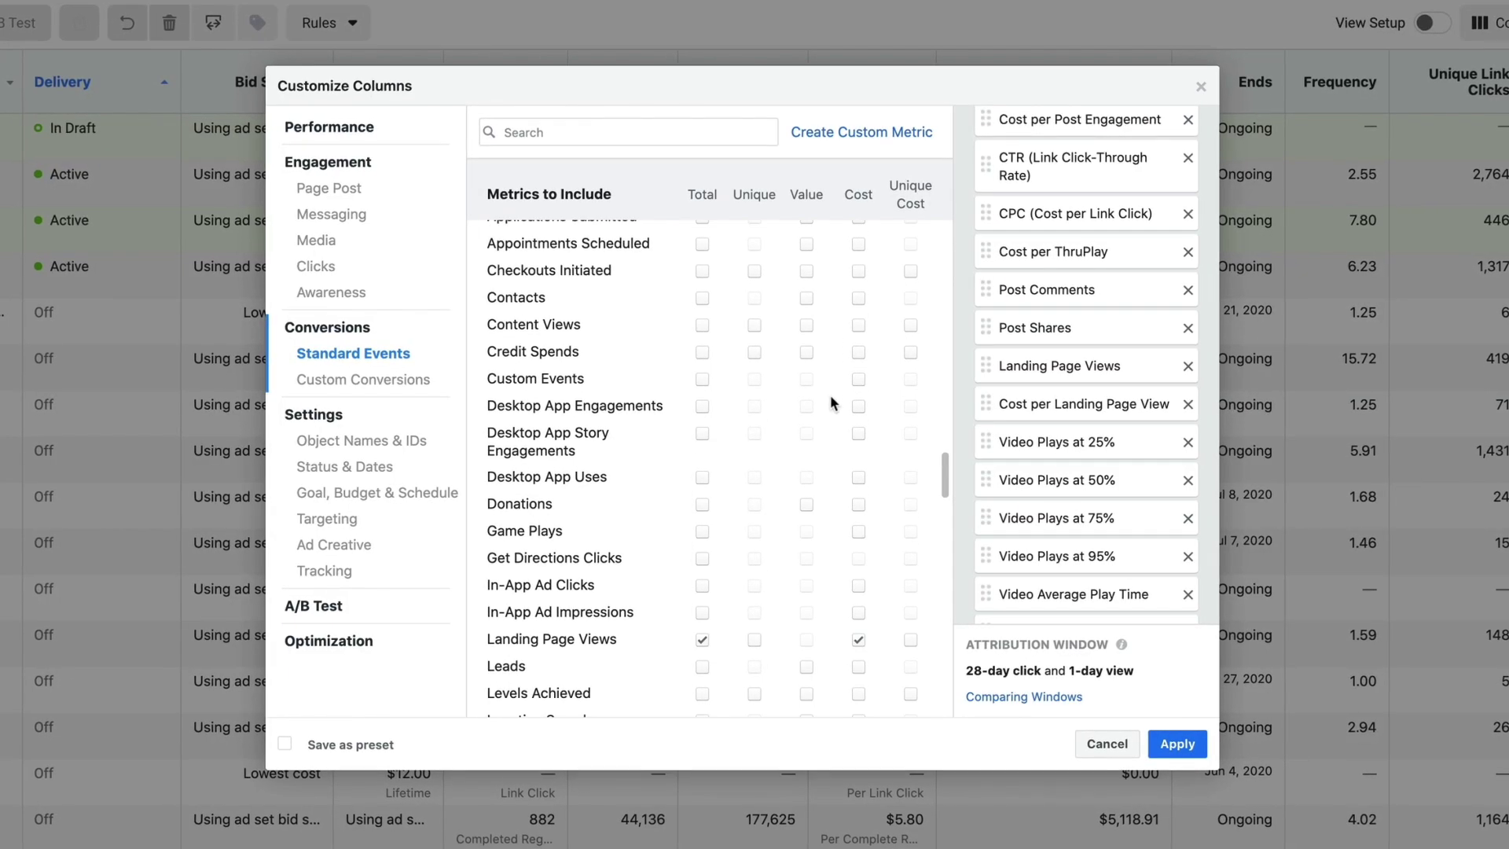
pyautogui.scroll(-6, 870, 336)
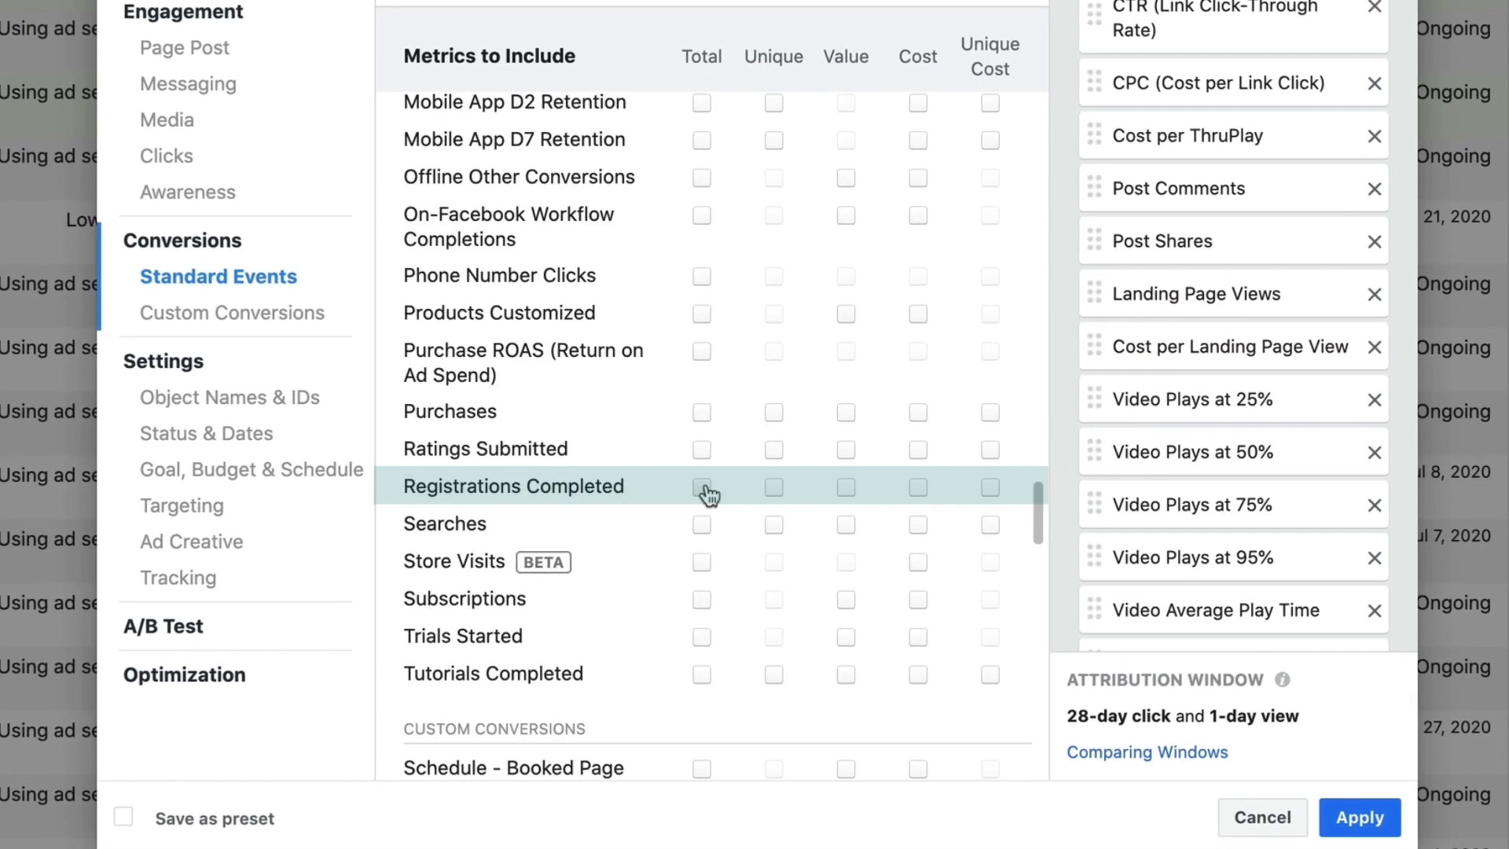
# Add Registrations Completed, Appointments Scheduled and Applications Submitted totals, plus cost per application submitted.
pyautogui.click(701, 487)
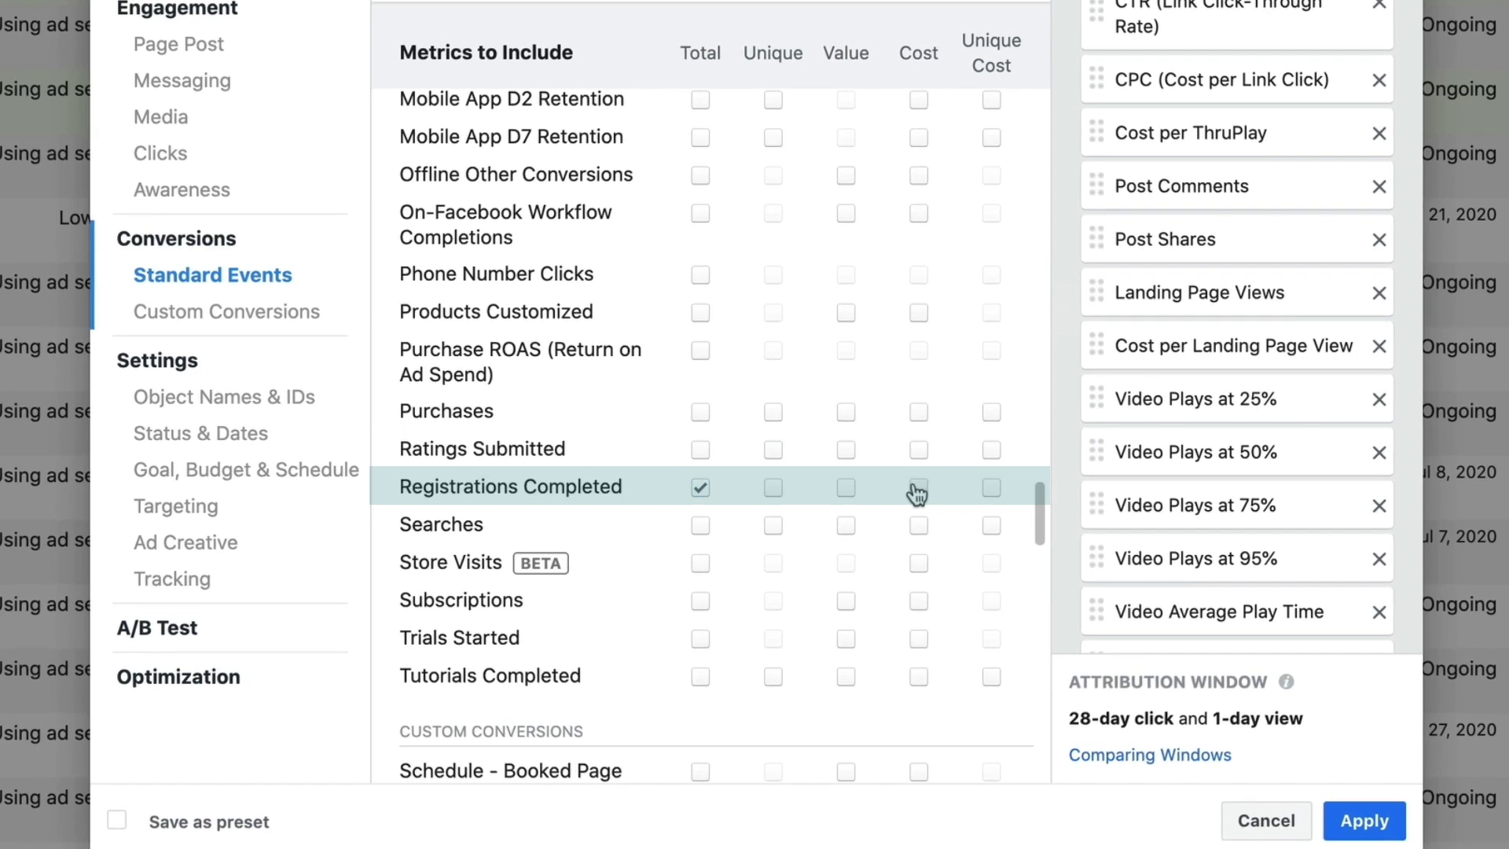
pyautogui.scroll(10, 590, 337)
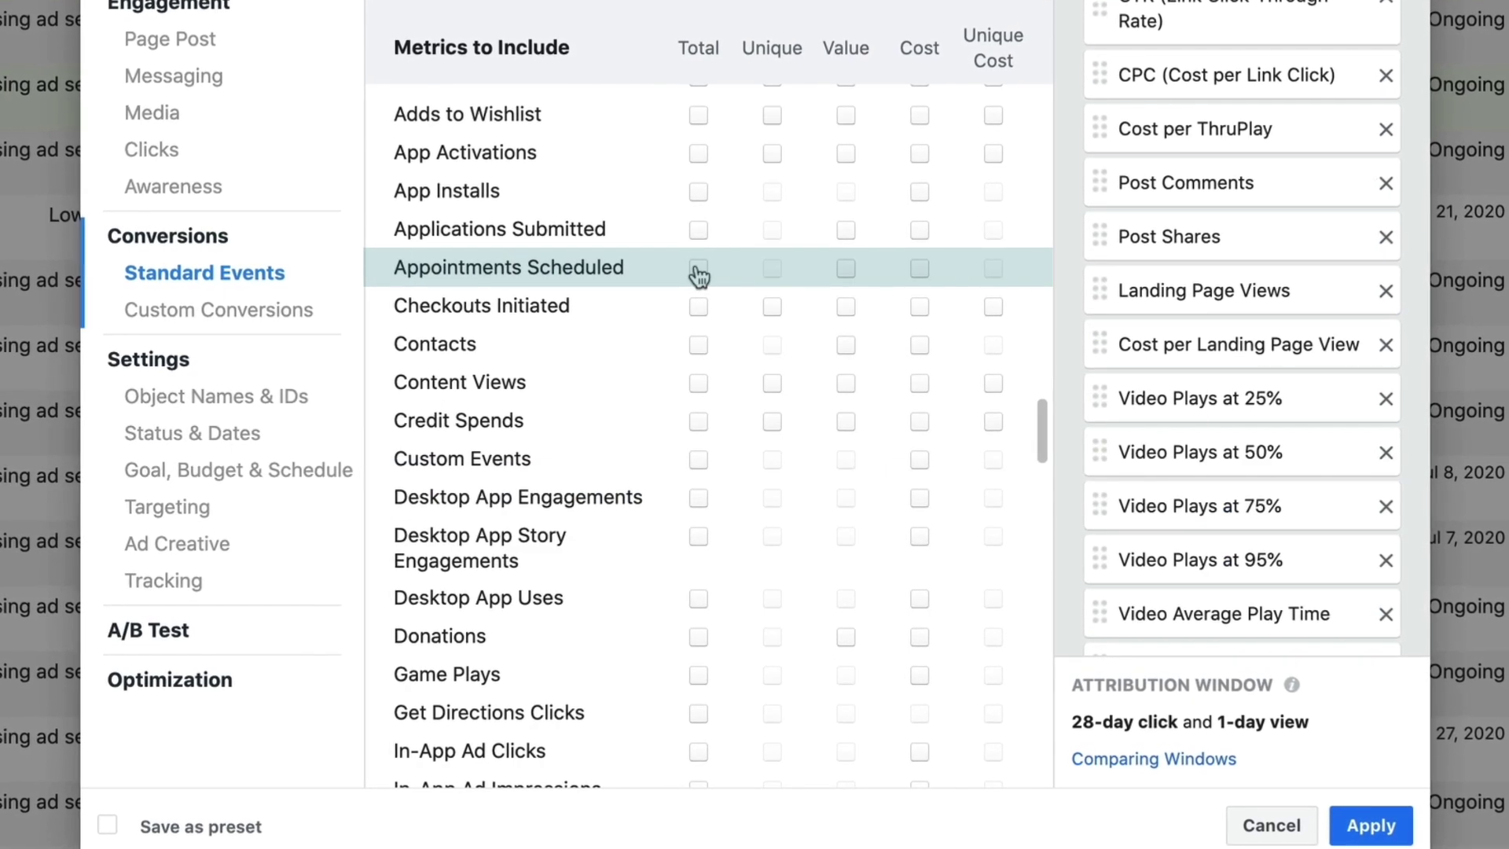
pyautogui.click(696, 268)
pyautogui.scroll(3, 701, 404)
pyautogui.click(697, 398)
pyautogui.click(920, 398)
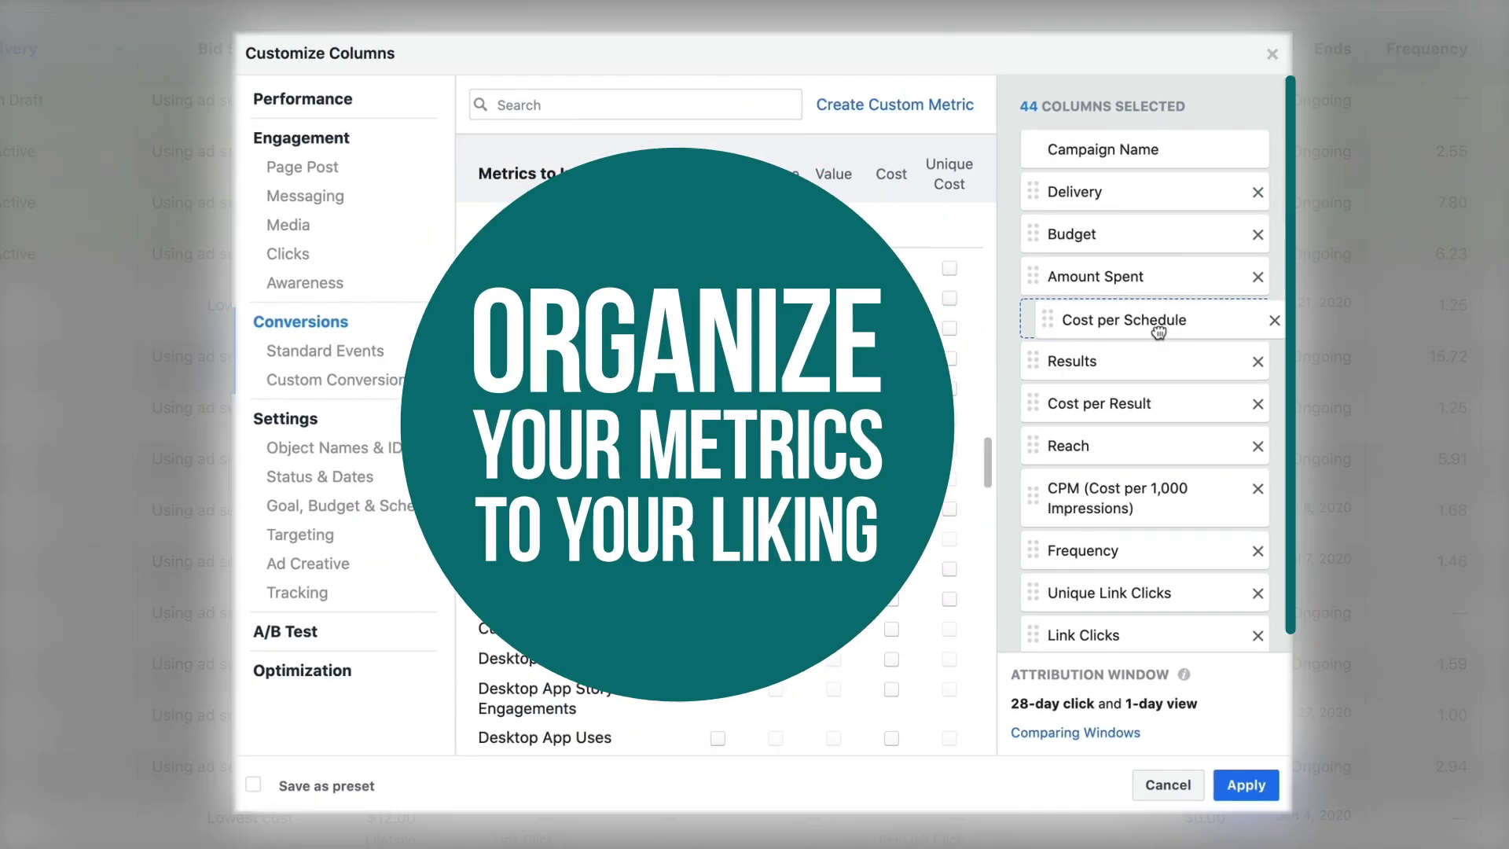
# Move Cost per Schedule just above Reach, then choose to save the columns as a preset.
pyautogui.moveTo(1158, 327); pyautogui.dragTo(1155, 394)
pyautogui.scroll(-15, 1155, 393)
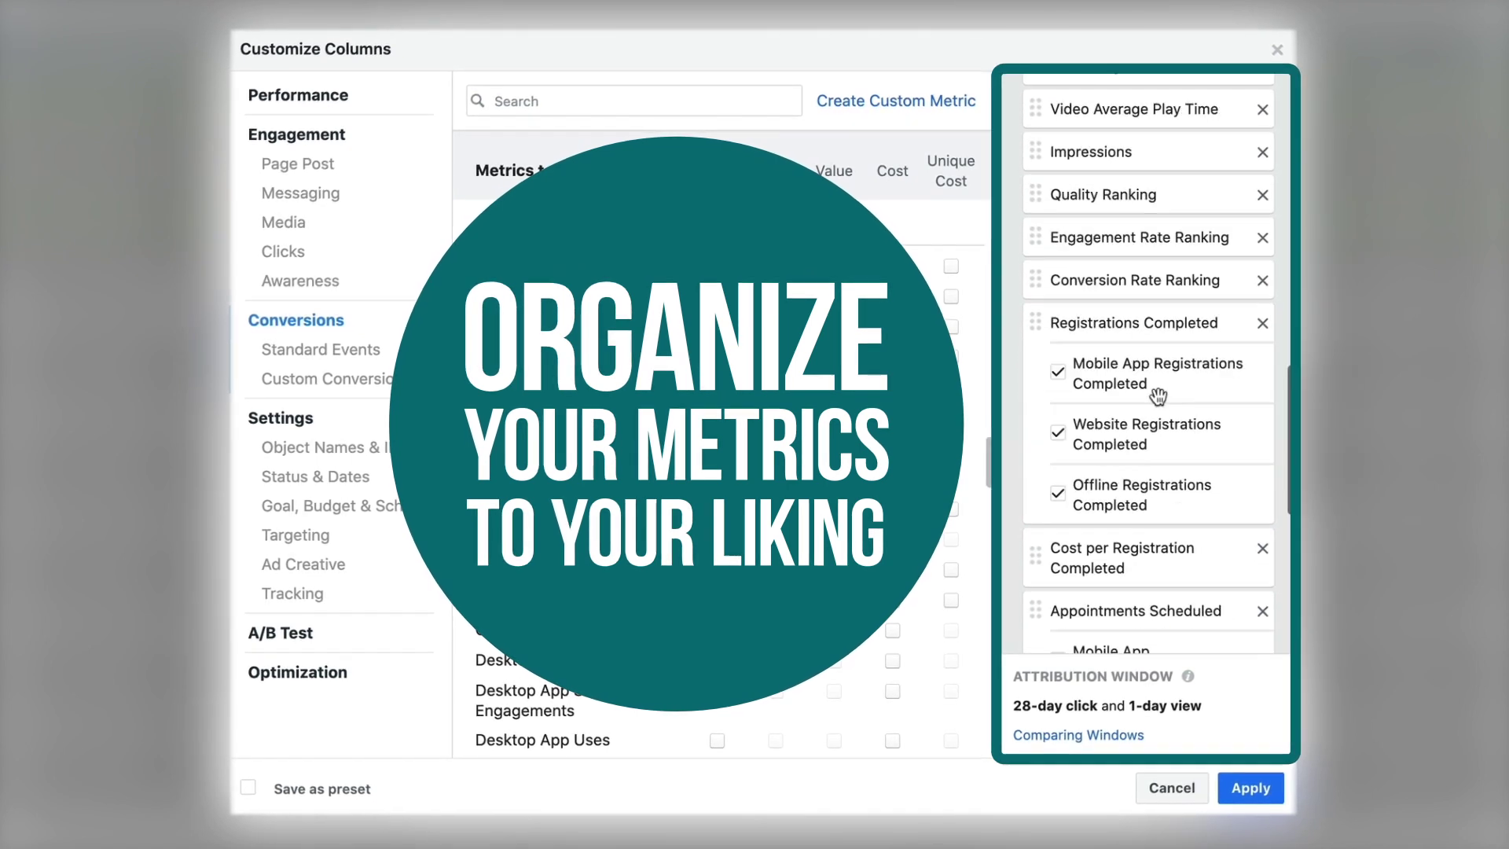
pyautogui.scroll(5, 1159, 316)
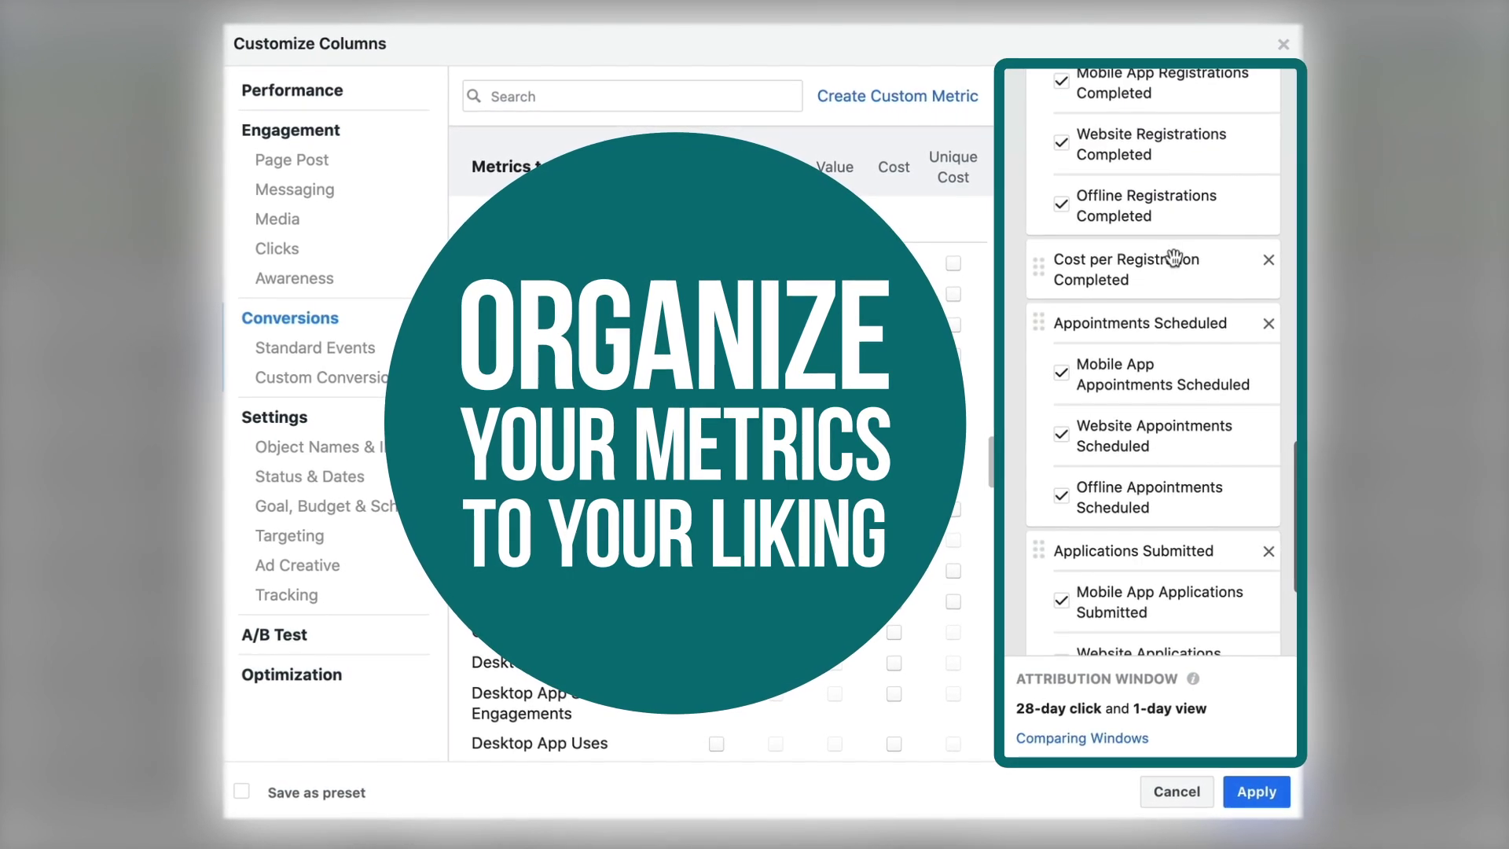
pyautogui.scroll(1, 1115, 232)
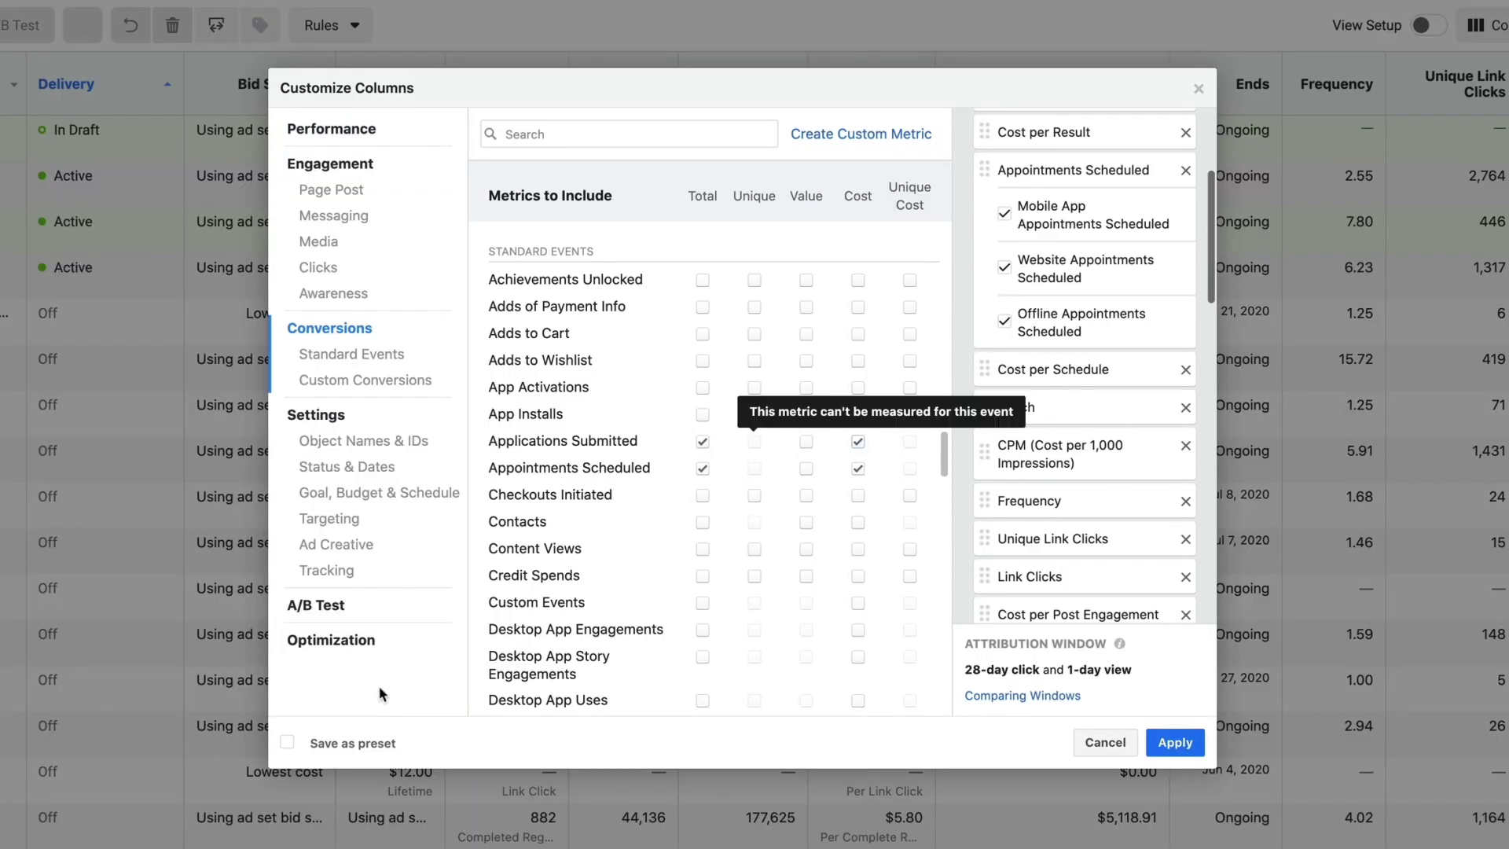
pyautogui.click(351, 734)
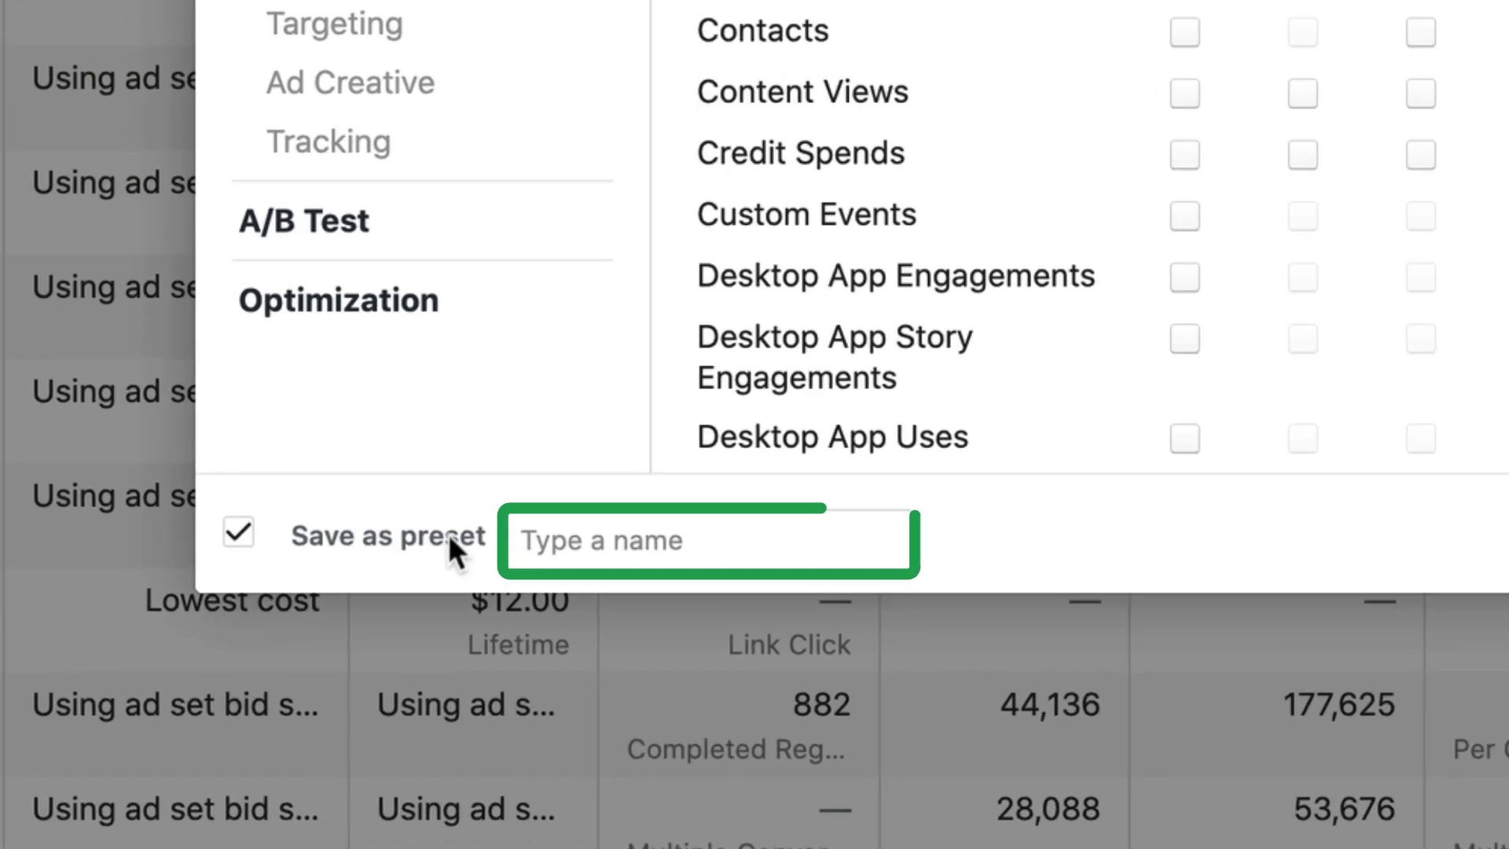
# Save the selected columns as a preset named 'TEST' and apply them to the campaigns table.
pyautogui.click(624, 521)
pyautogui.write('TEST')
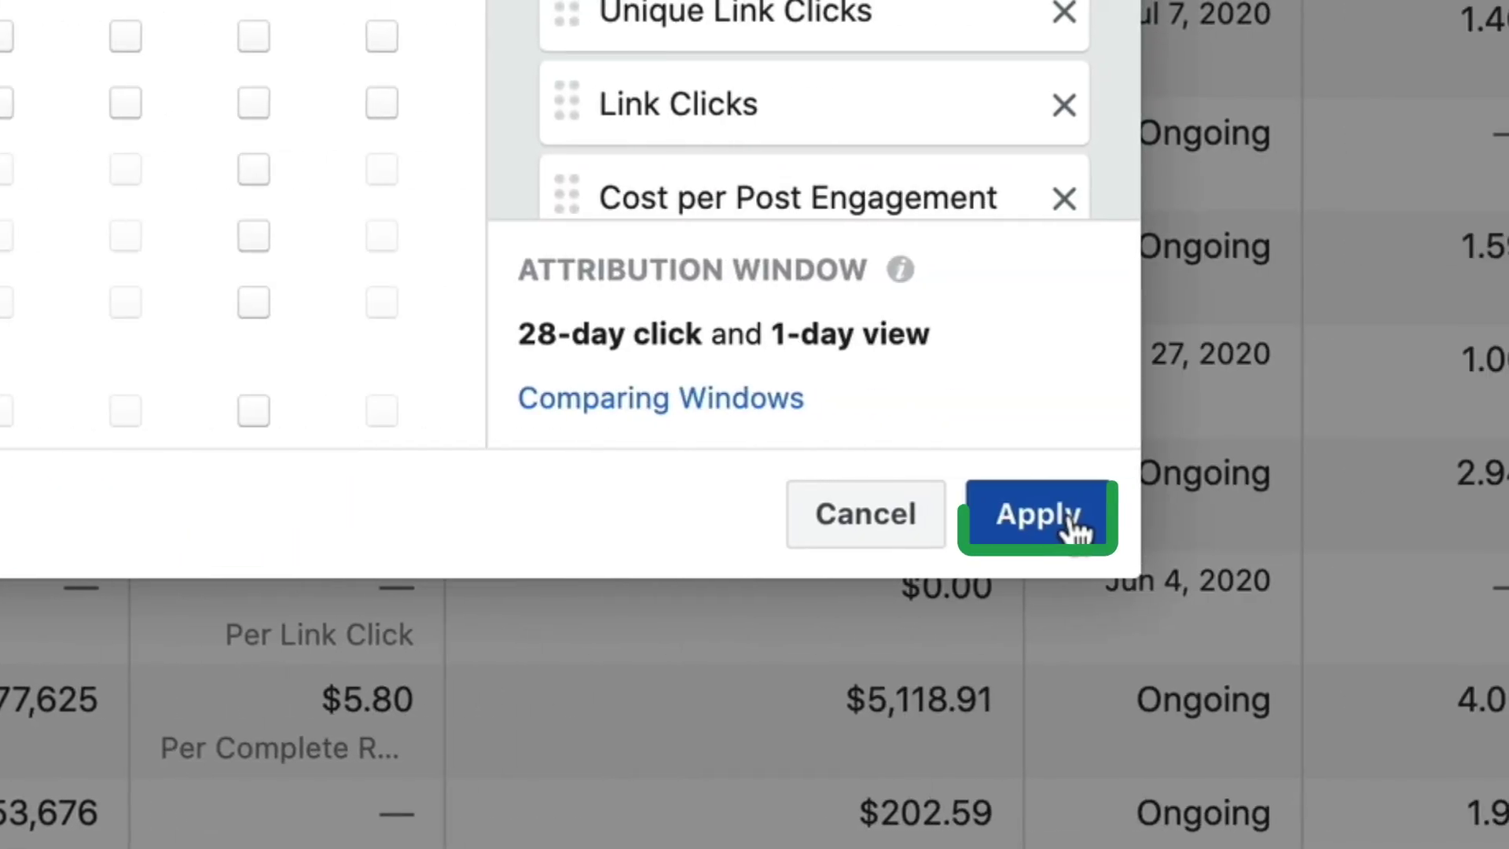
pyautogui.click(1084, 535)
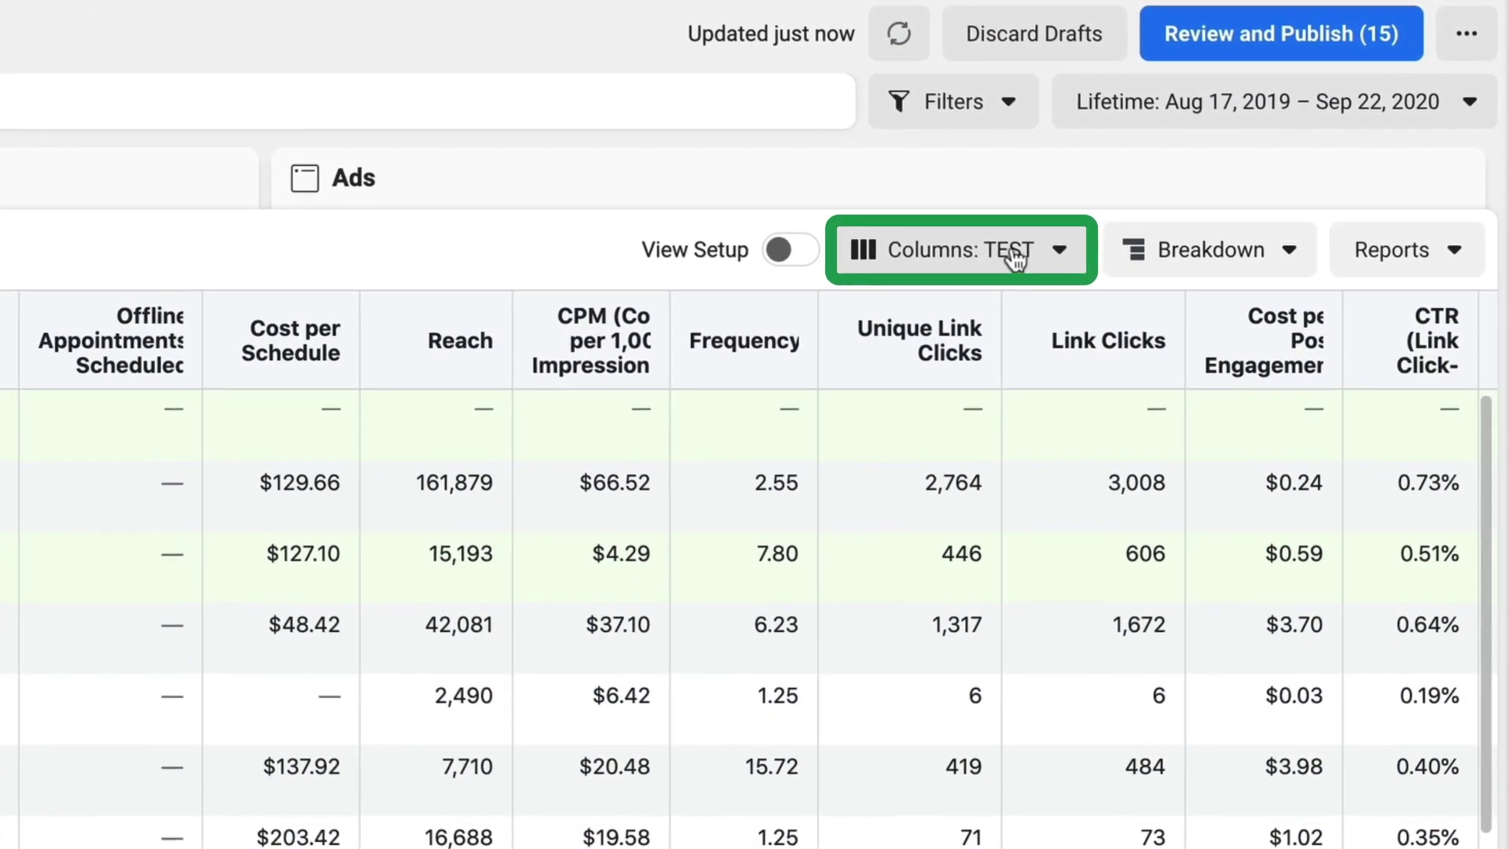
# Reopen Customize Columns for the TEST preset's 44 columns with Save as preset ticked.
pyautogui.click(1068, 261)
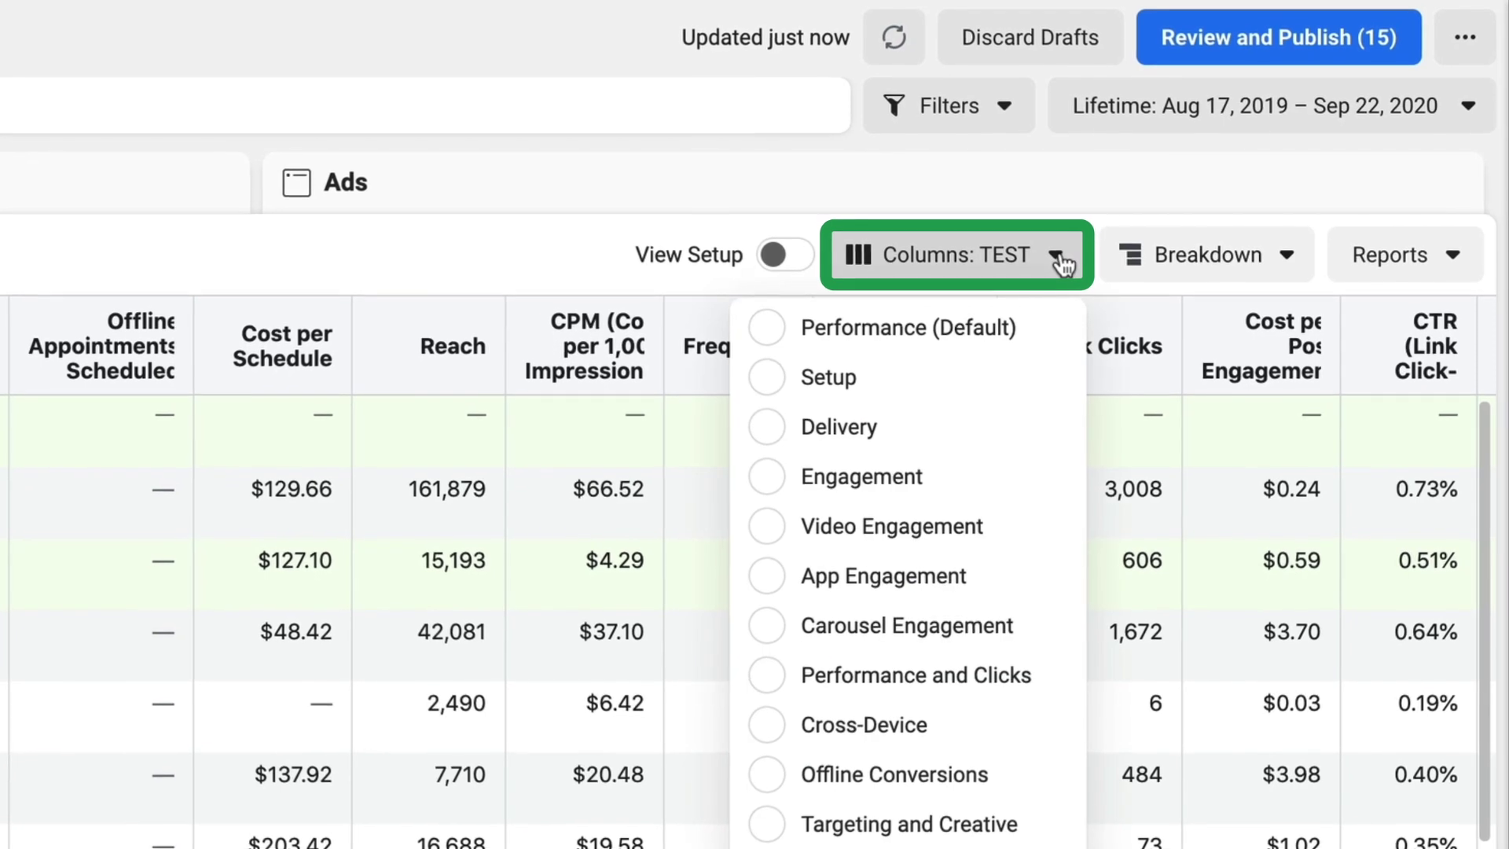
pyautogui.click(1057, 256)
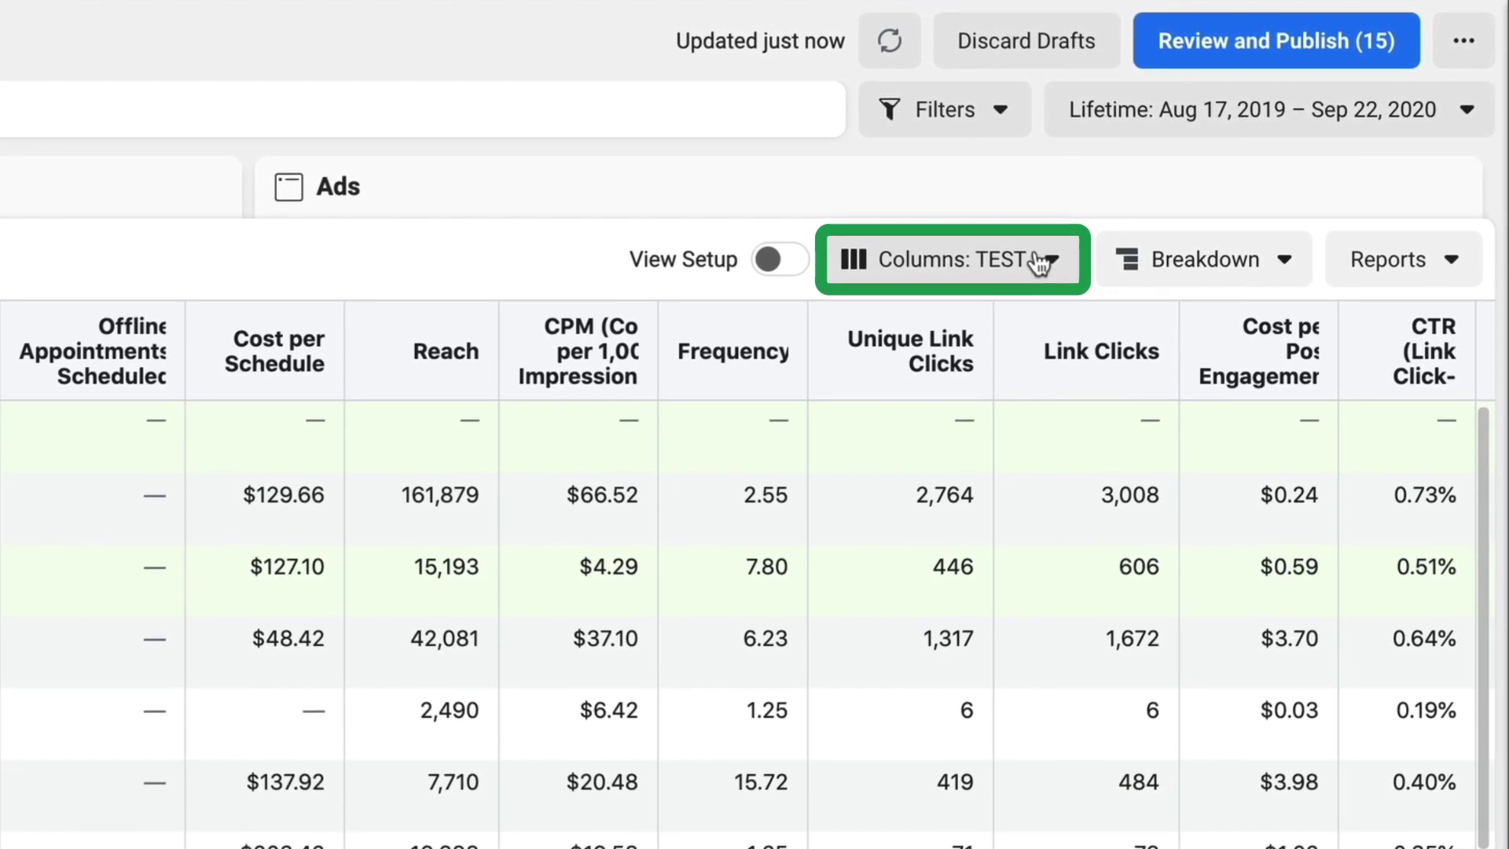
pyautogui.click(1040, 263)
pyautogui.scroll(-3, 904, 707)
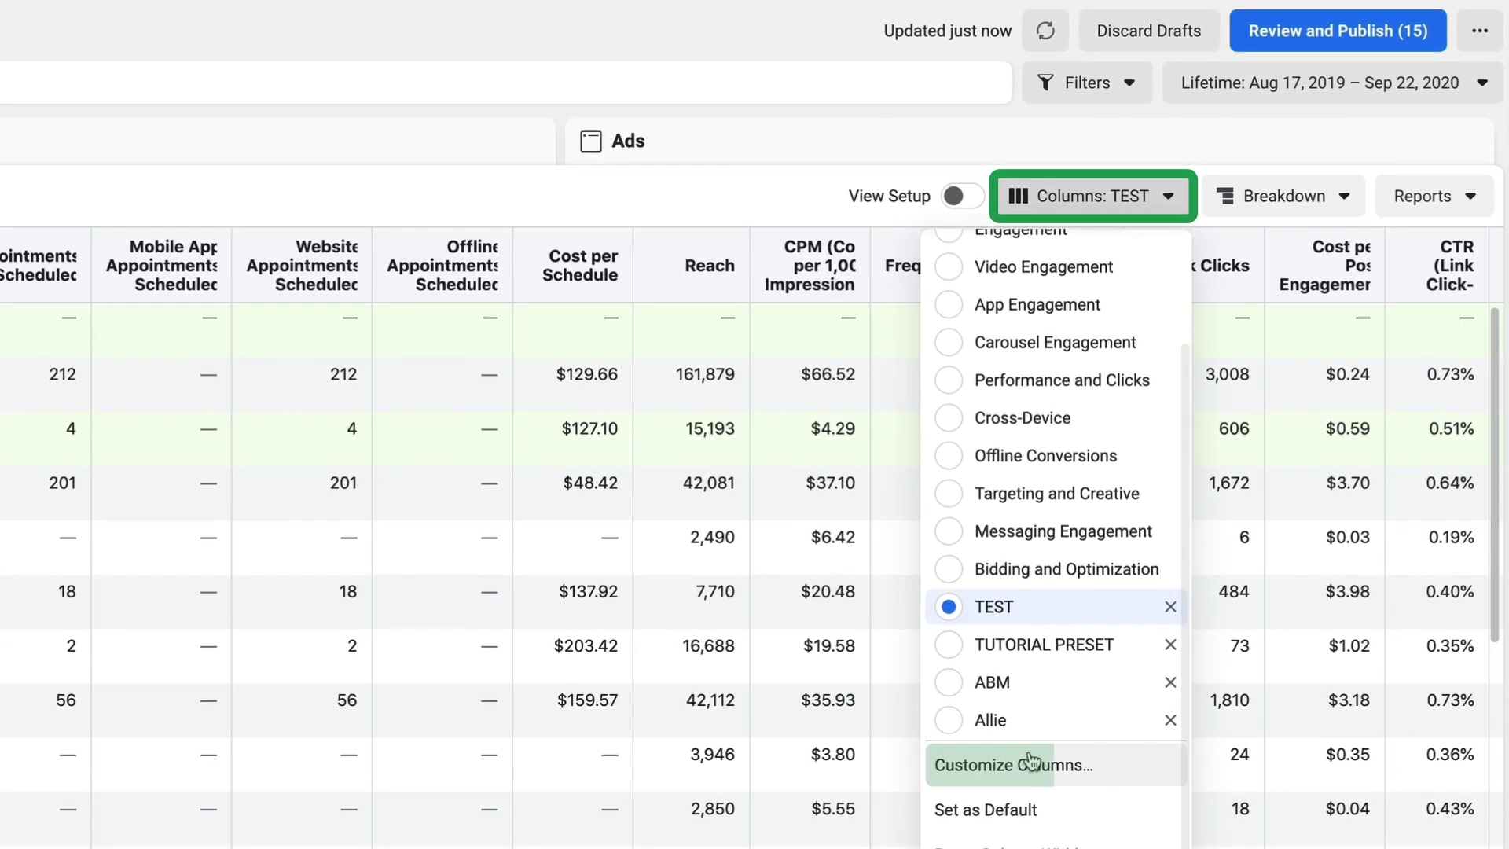
pyautogui.click(1029, 761)
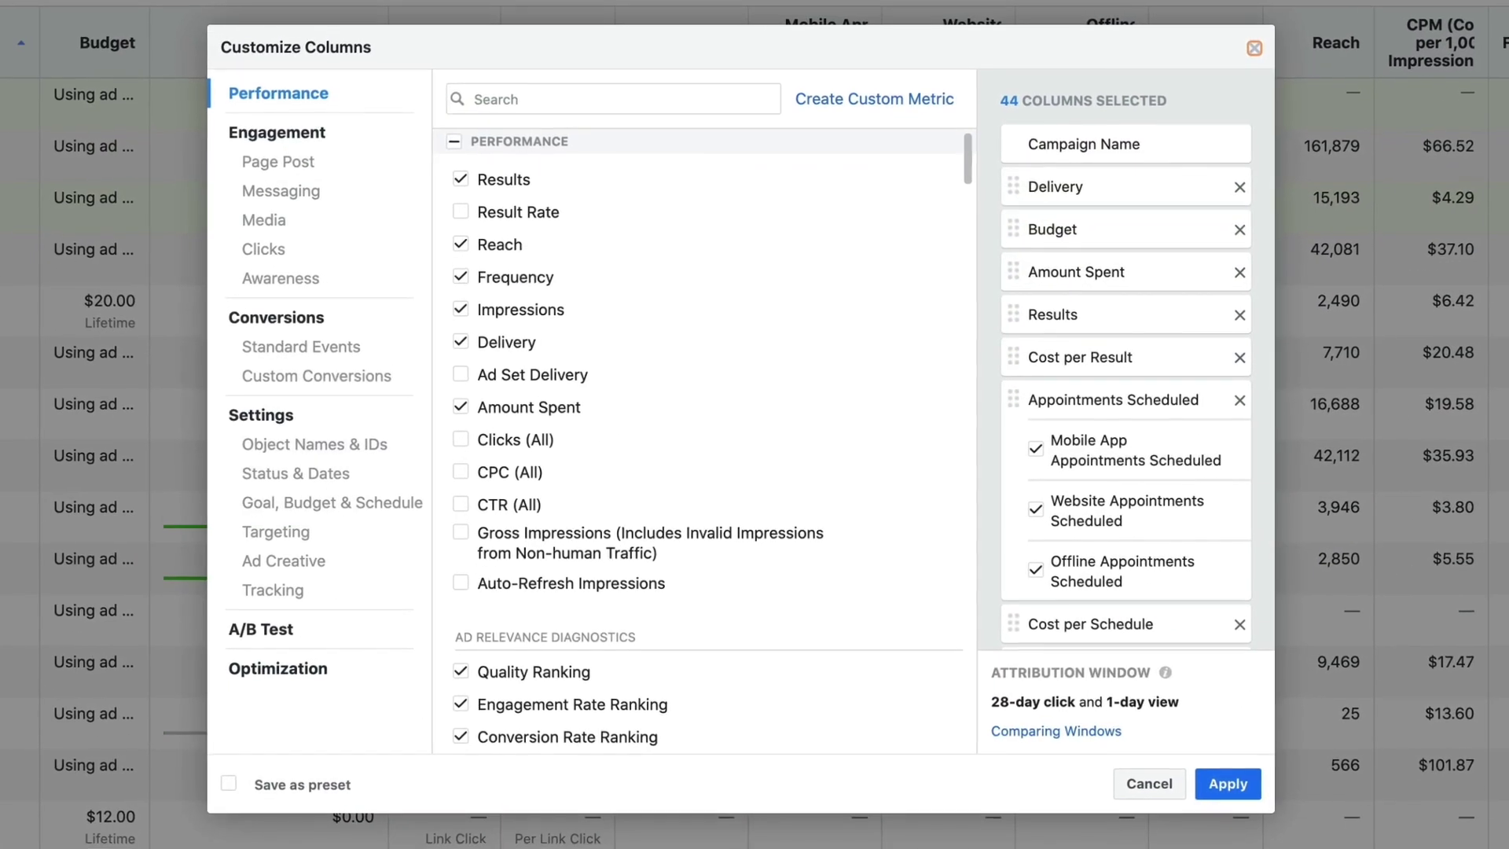
pyautogui.click(224, 787)
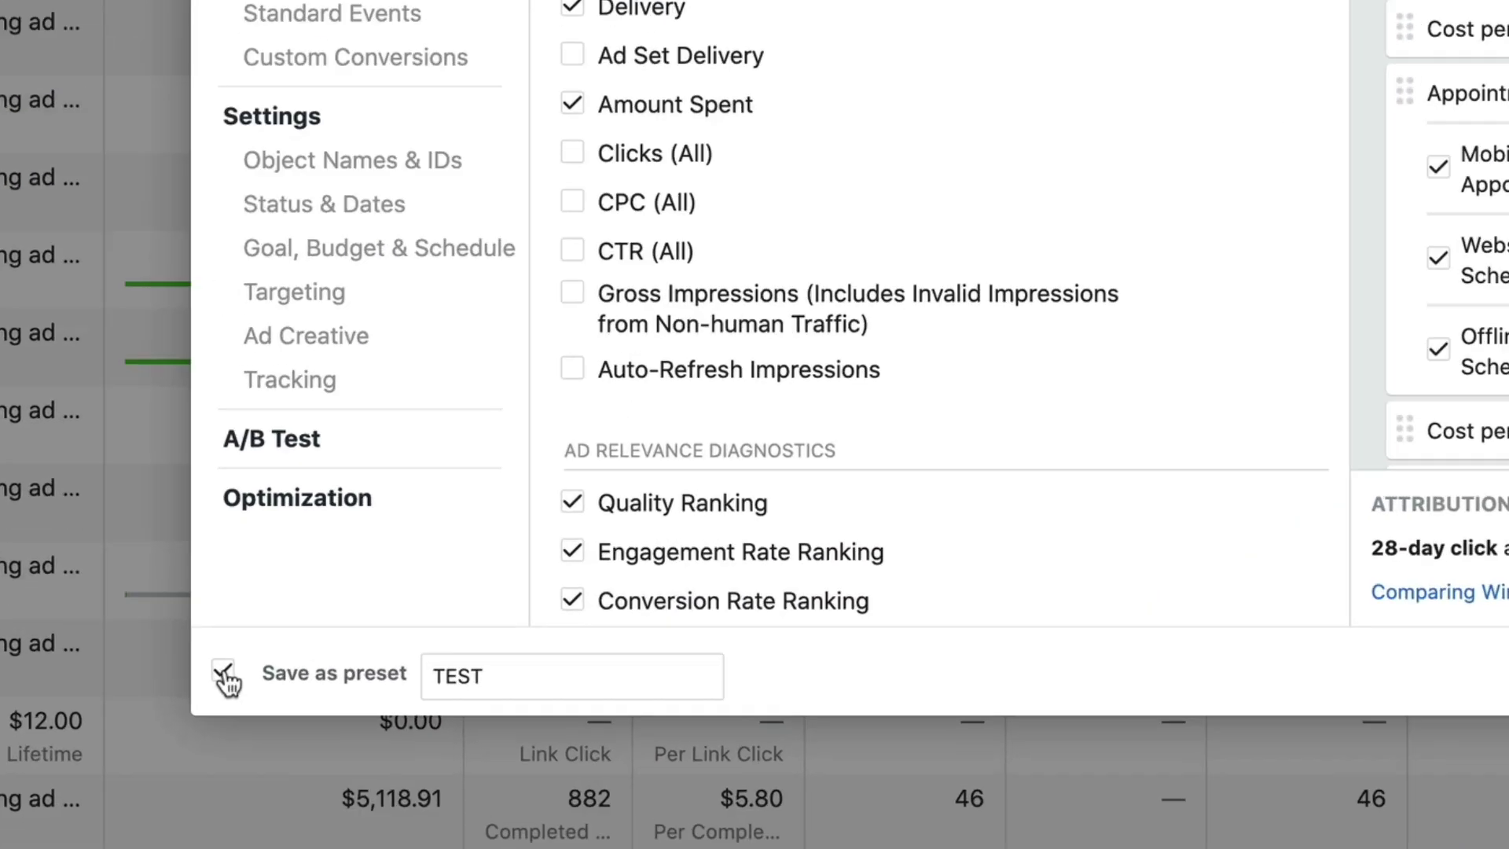